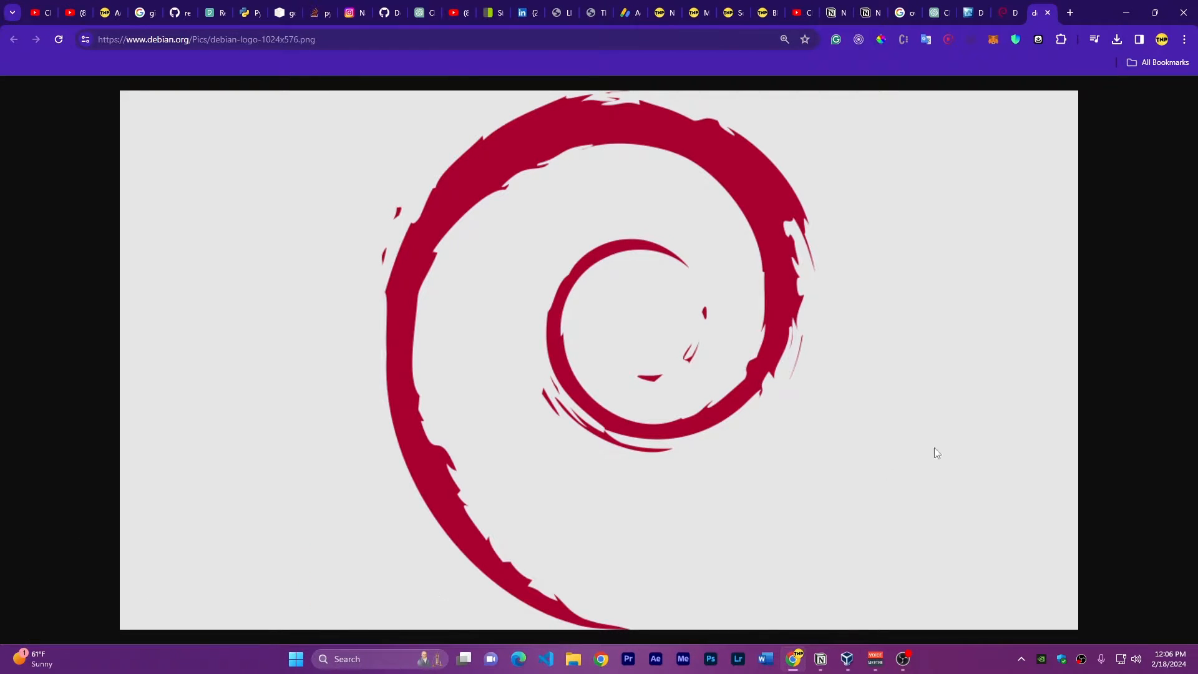
- Switch from the Debian logo image back to the debian.org homepage tab
left_click(1007, 13)
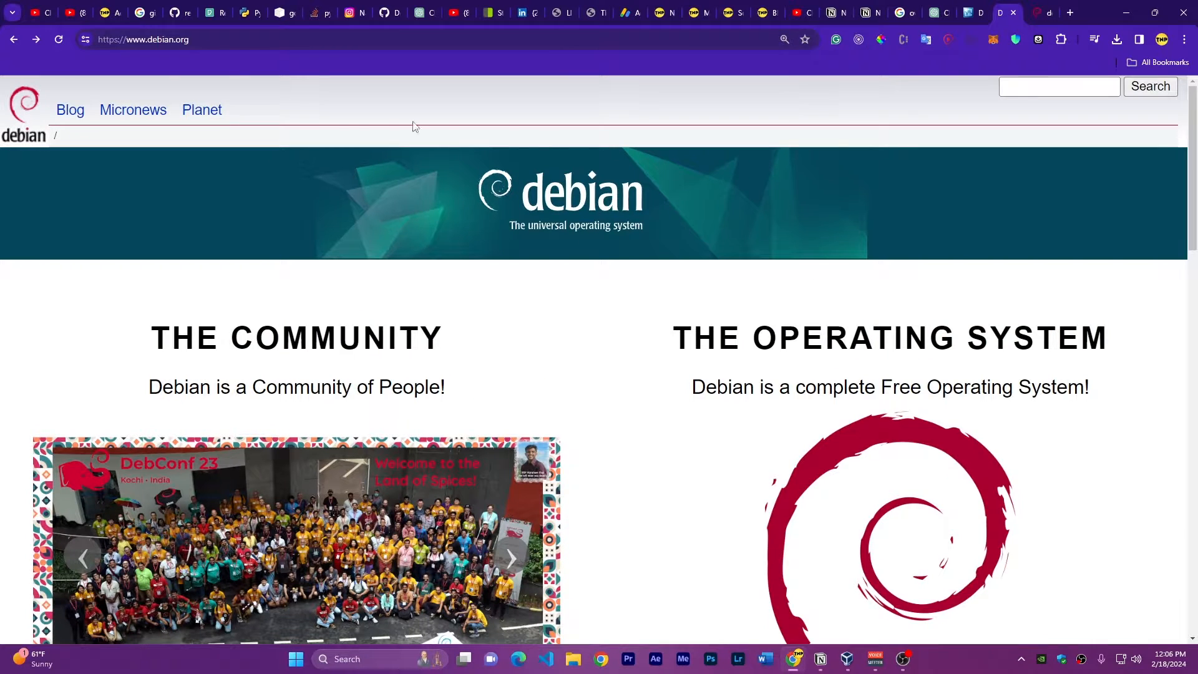
key("ctrl+l")
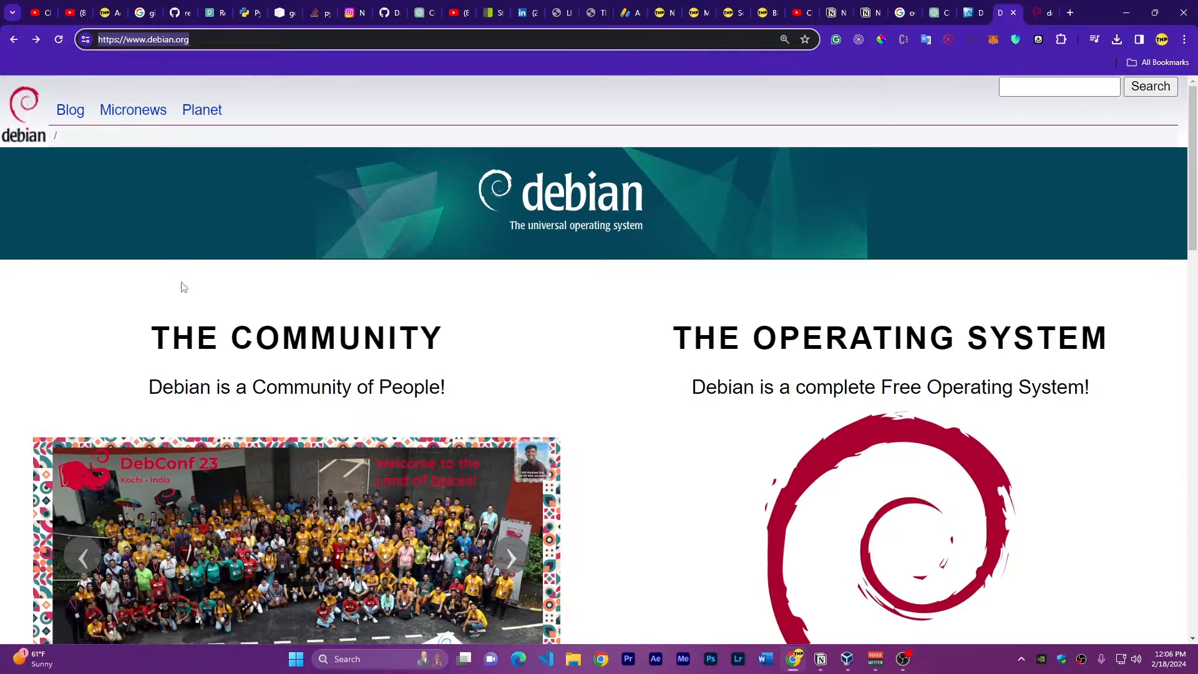
left_click(597, 494)
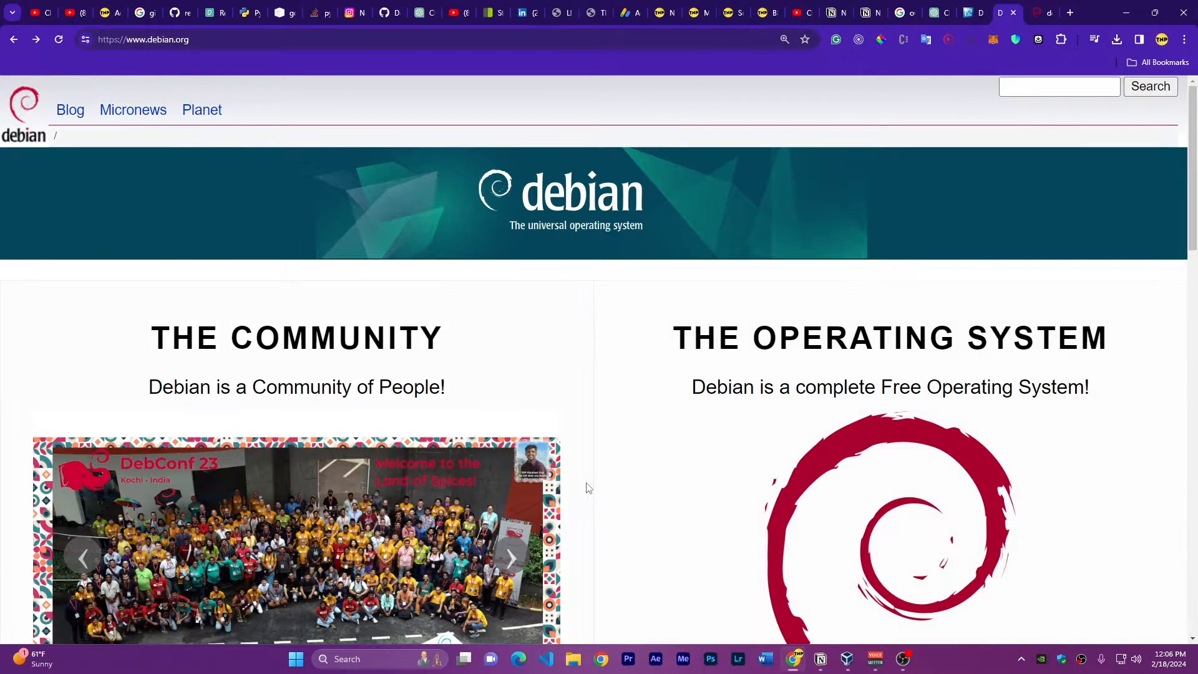
scroll(1195, 181, "down", 3)
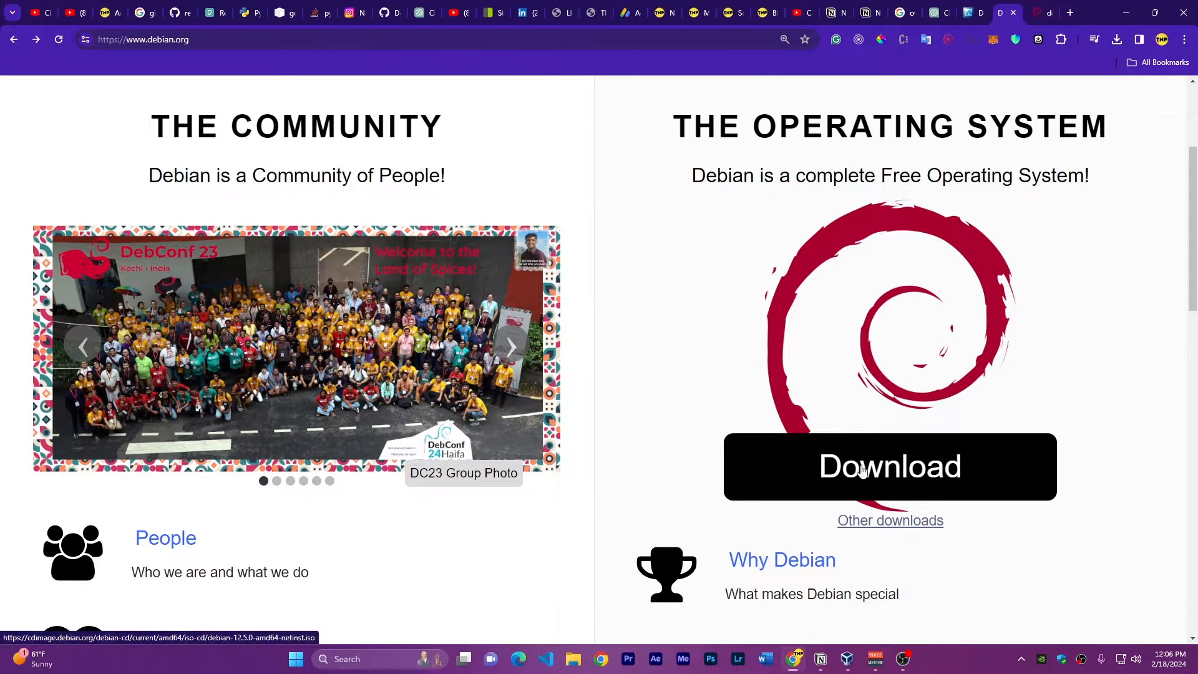
left_click(898, 524)
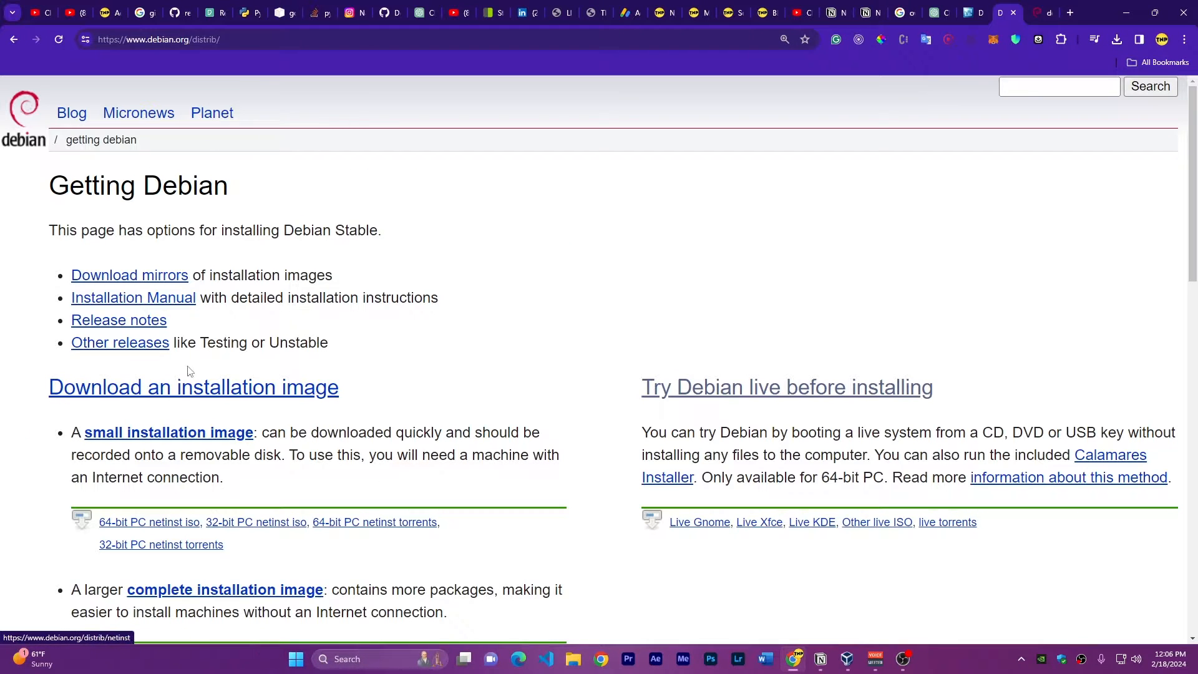
scroll(1196, 159, "down", 3)
left_click_drag(1196, 159, 1193, 188)
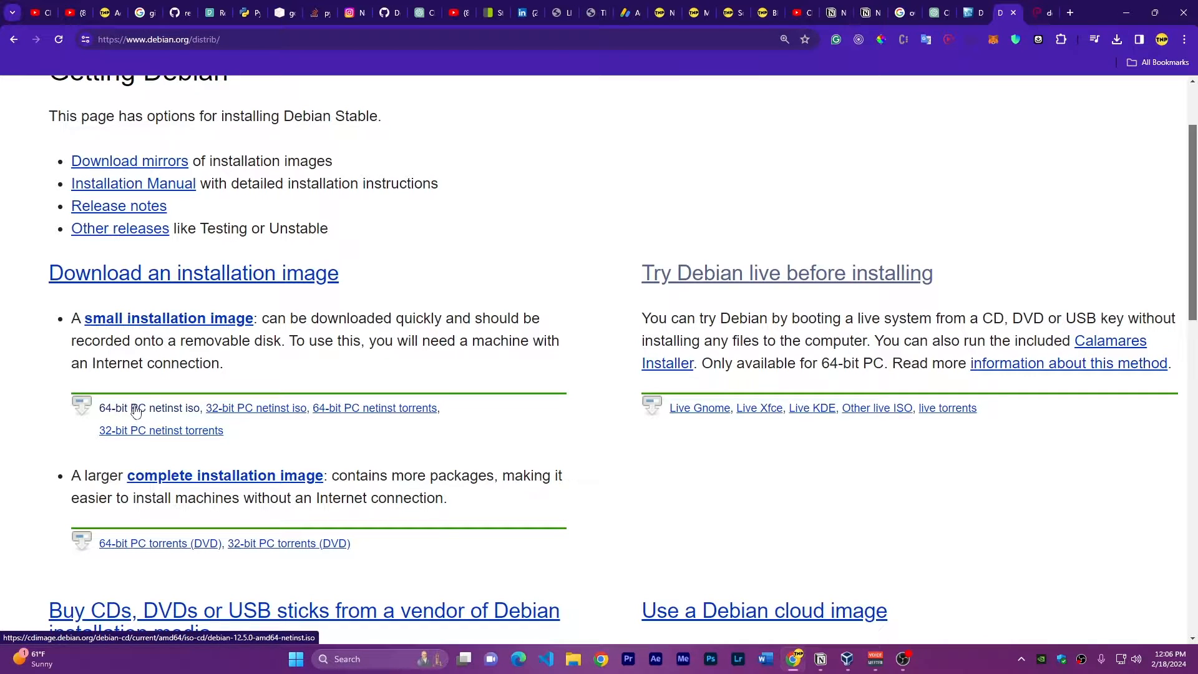
key("alt+Left")
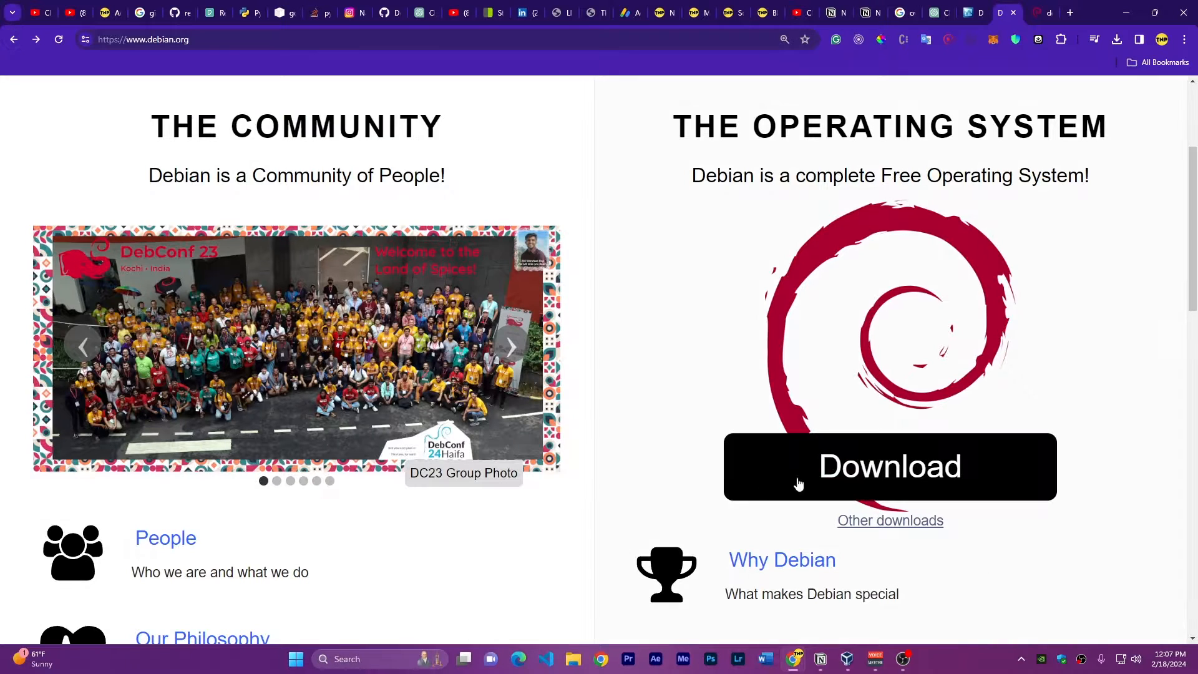
- Cancel the duplicate Debian installer download from Chrome's downloads list
left_click(877, 469)
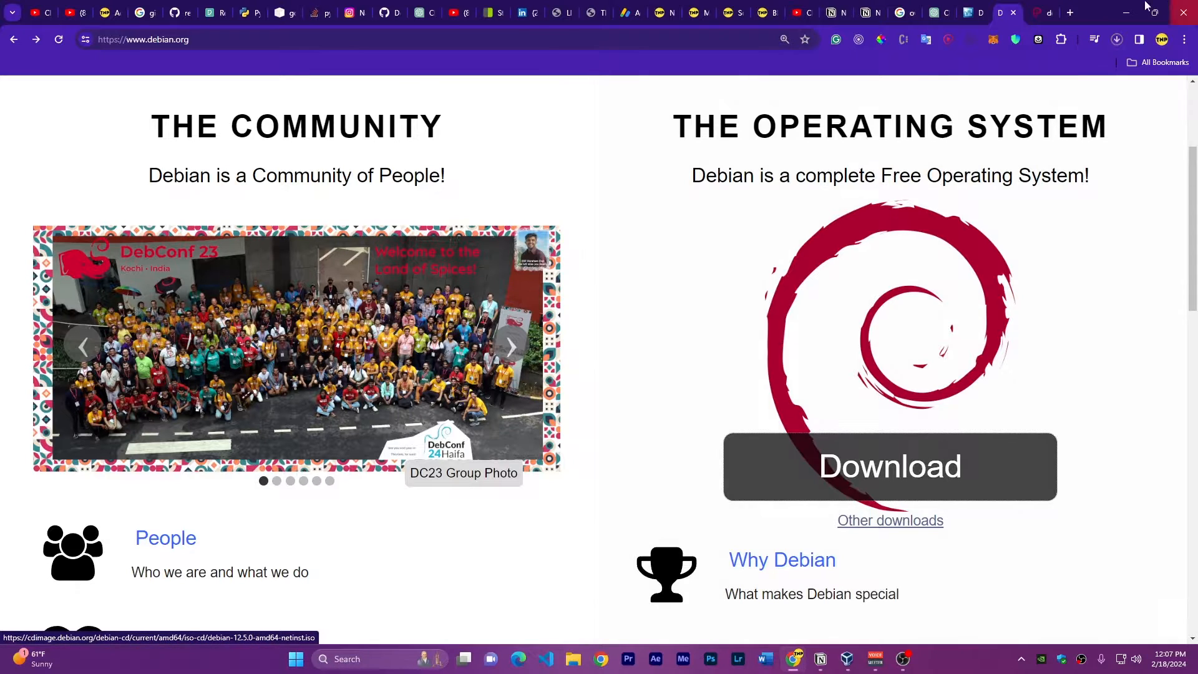
left_click(1116, 43)
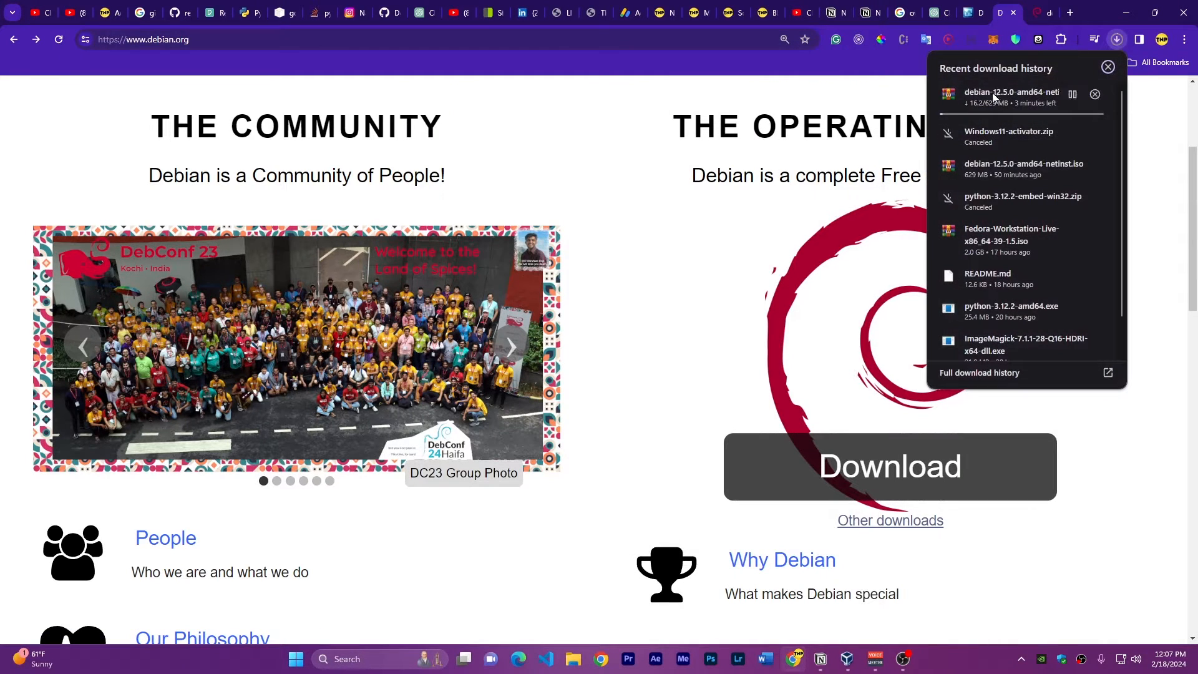
left_click(1095, 95)
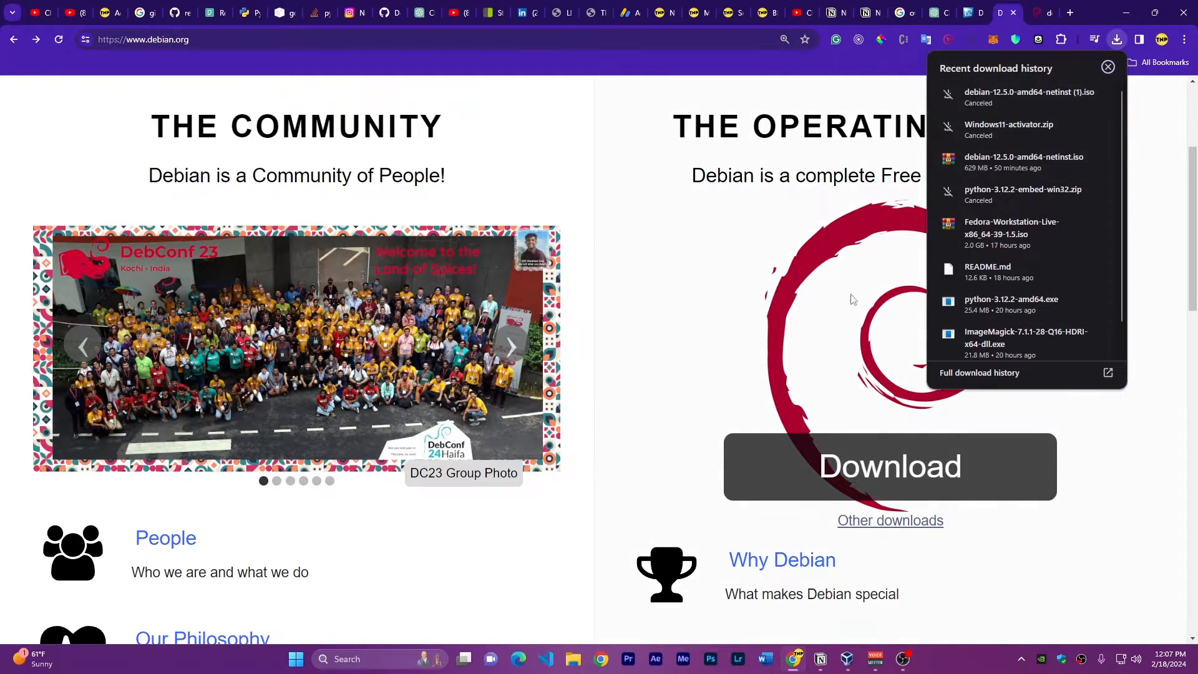
left_click(729, 256)
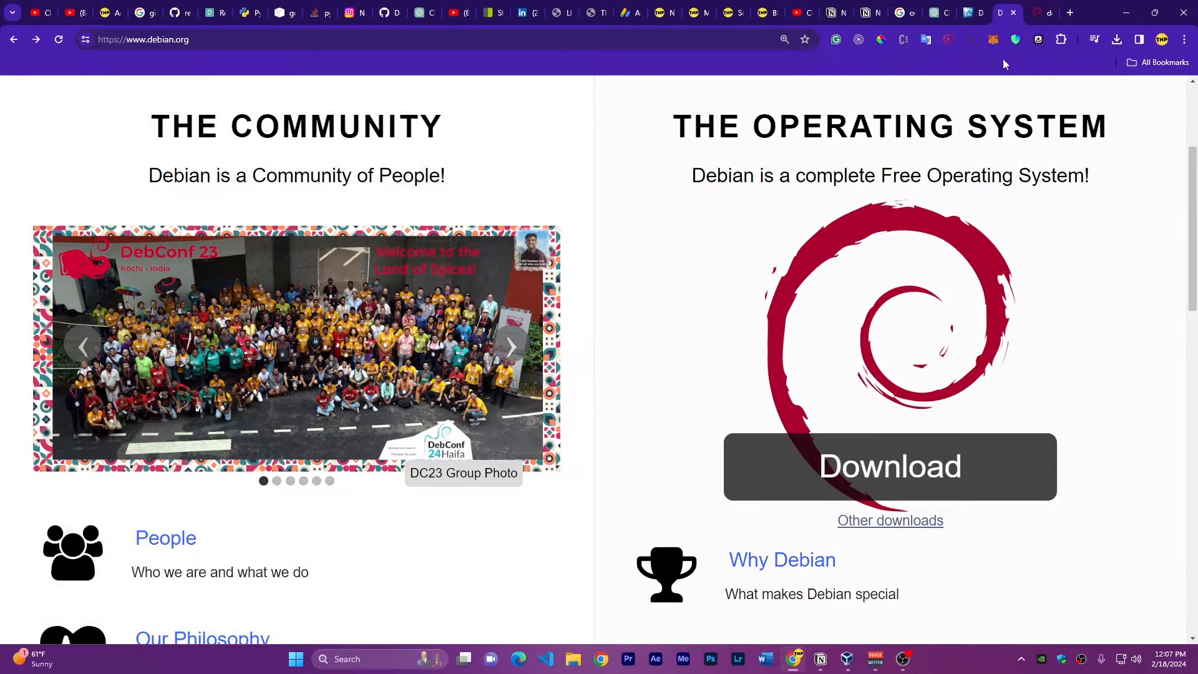
- Go to the VirtualBox downloads tab, then bring up the VirtualBox Manager
left_click(970, 15)
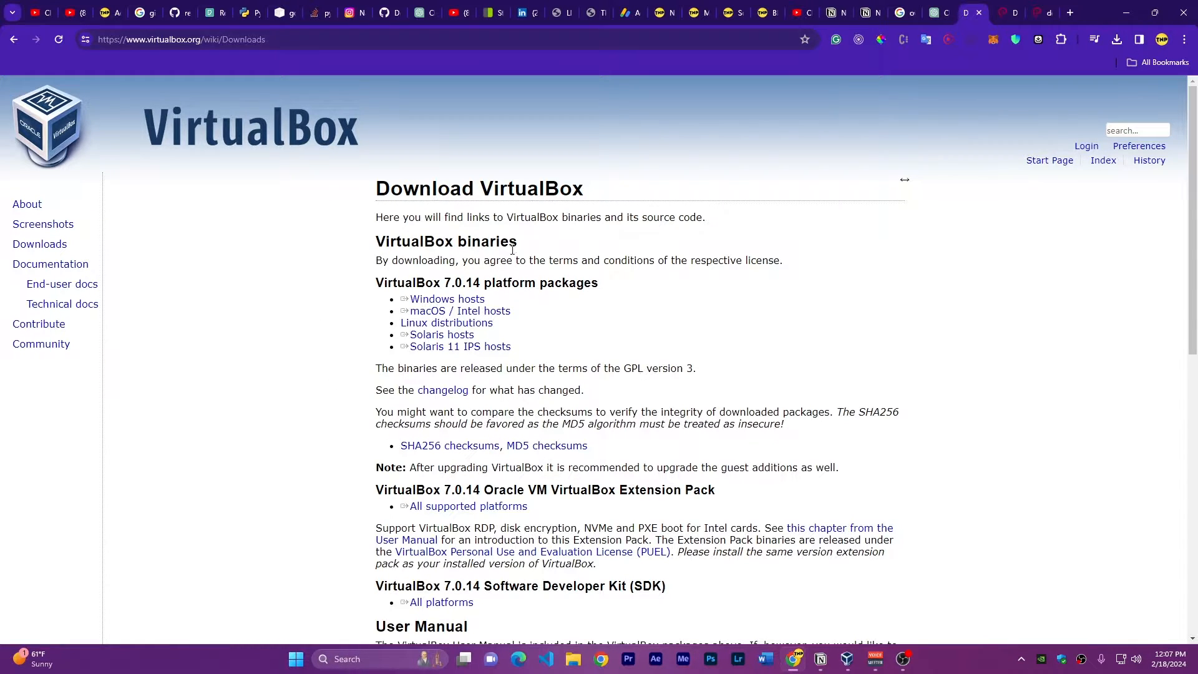
key("ctrl+plus")
key("ctrl+plus")
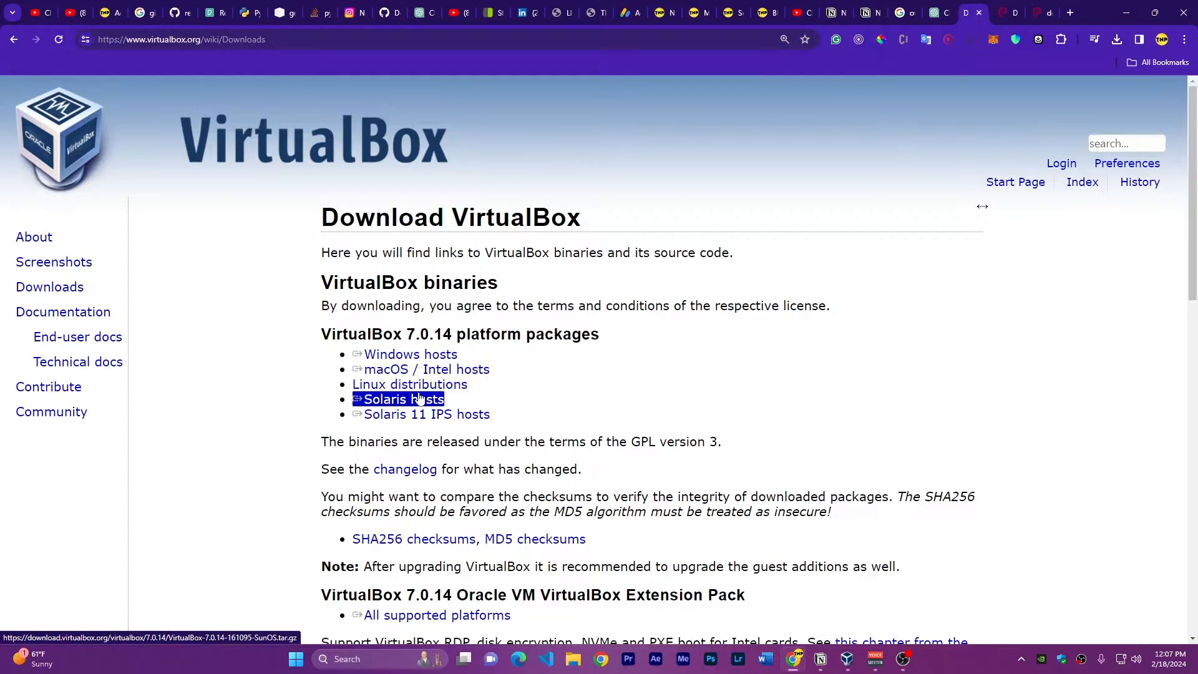
key("ctrl+0")
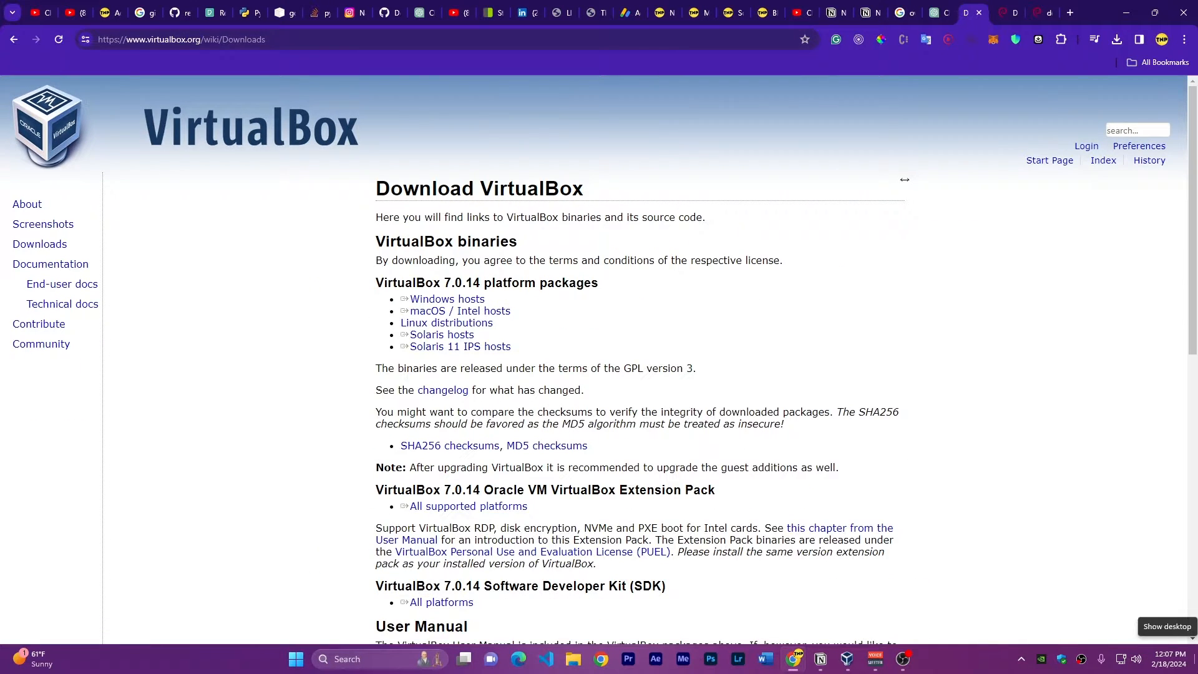
left_click(847, 659)
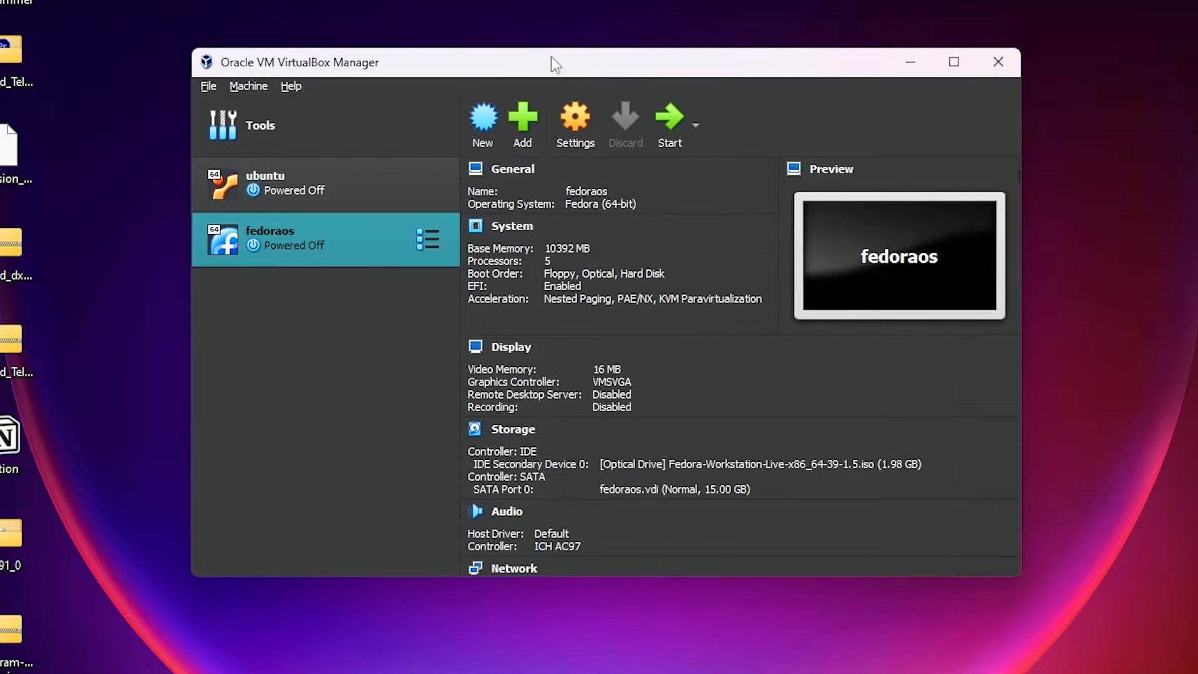
- Start a new VM named debian using debian-12.5.0-amd64-netinst.iso from Downloads, detected as Debian 64-bit
left_click(493, 120)
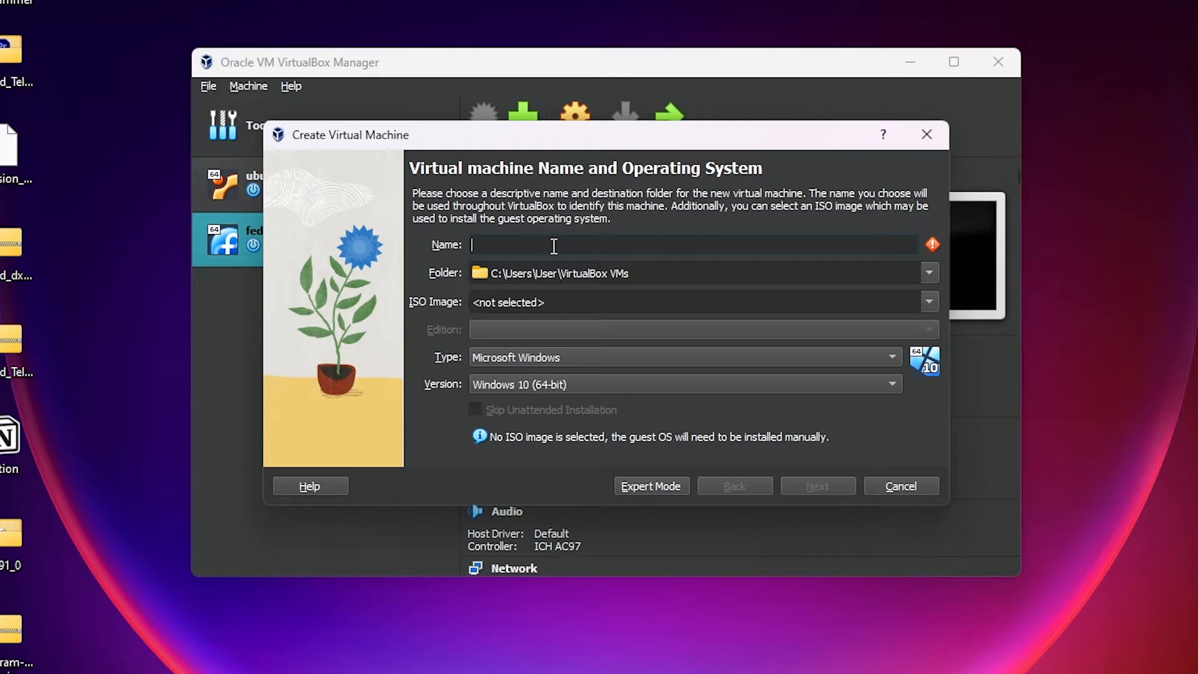
type("debian")
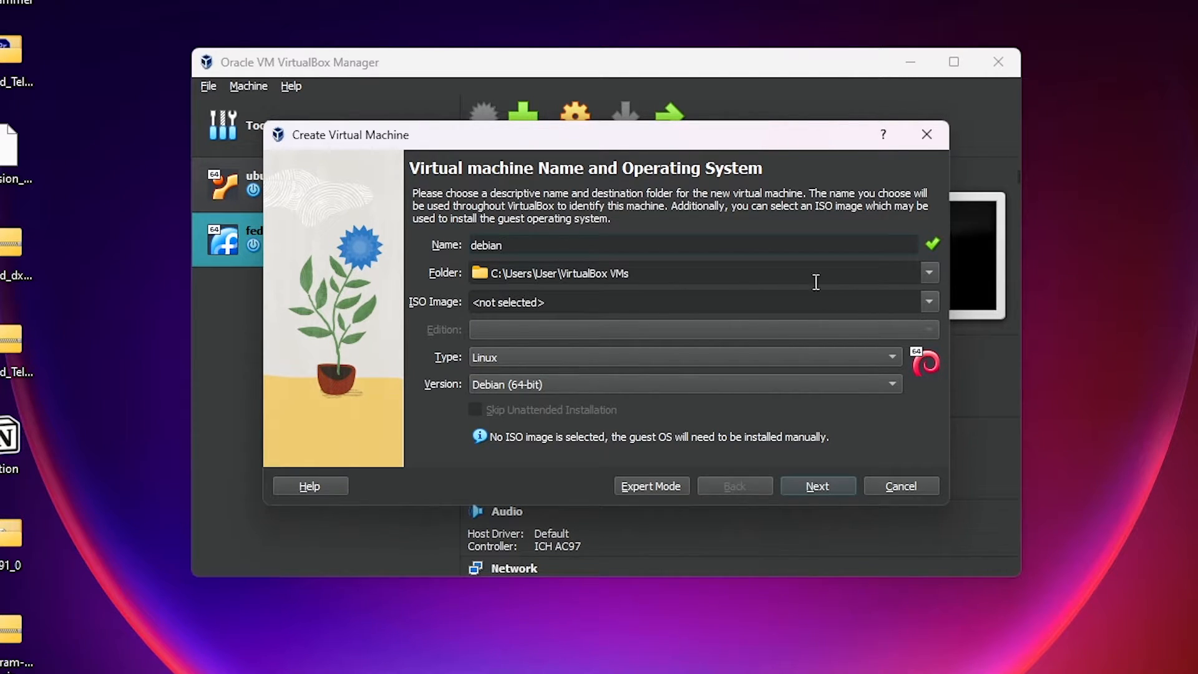
left_click(630, 274)
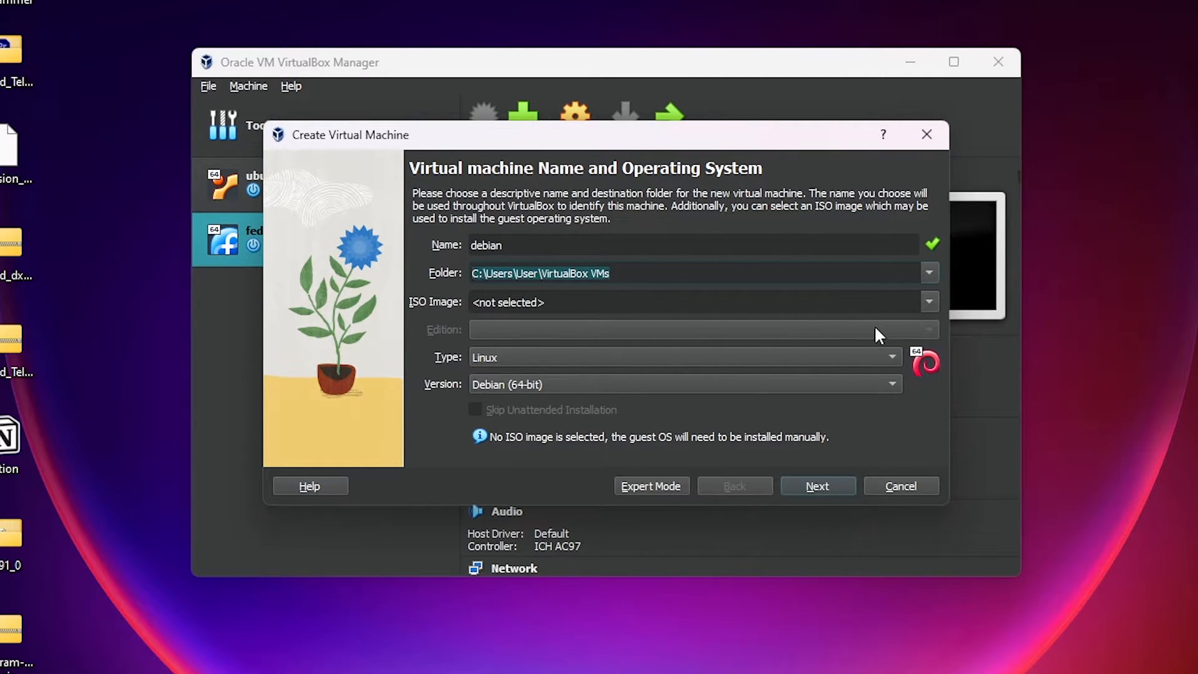
left_click(928, 303)
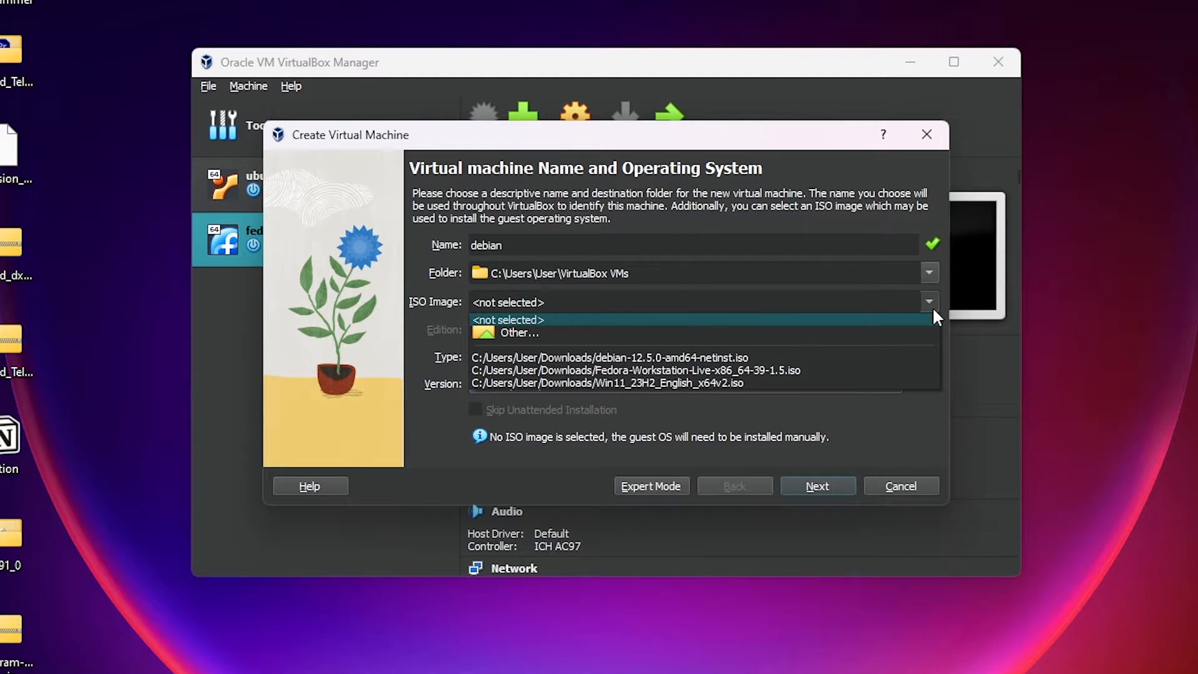
left_click(557, 329)
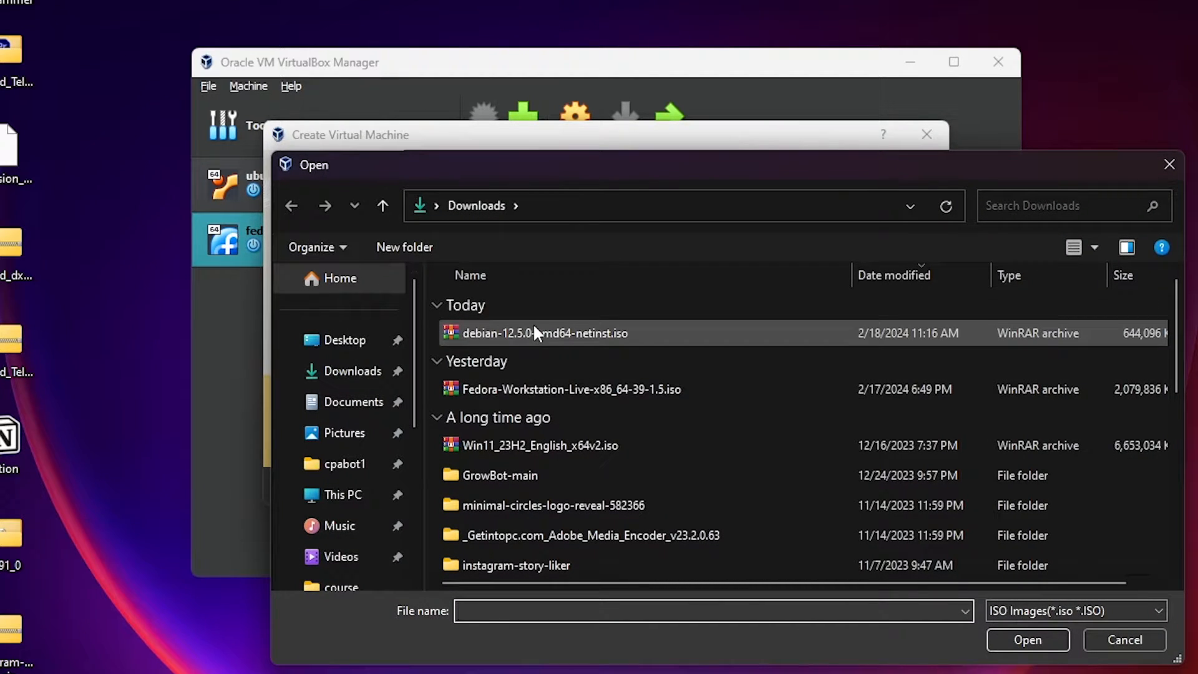
left_click(535, 330)
double_click(535, 332)
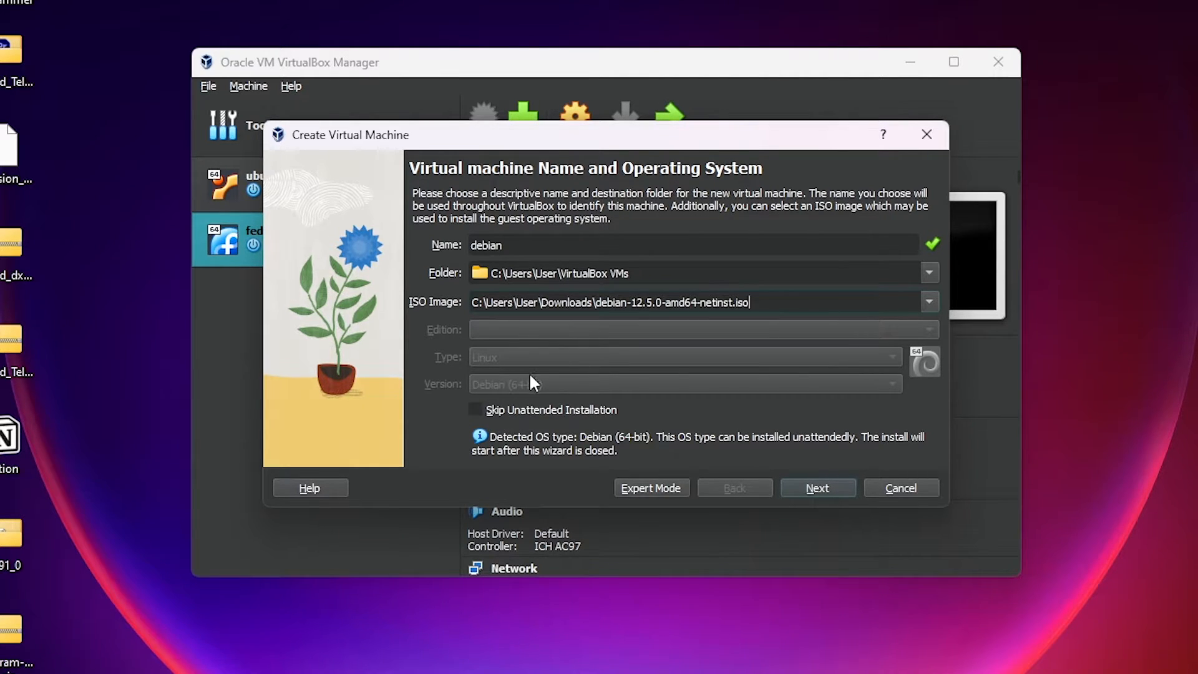
- Replace the default username on the unattended install page with a new one
left_click(810, 484)
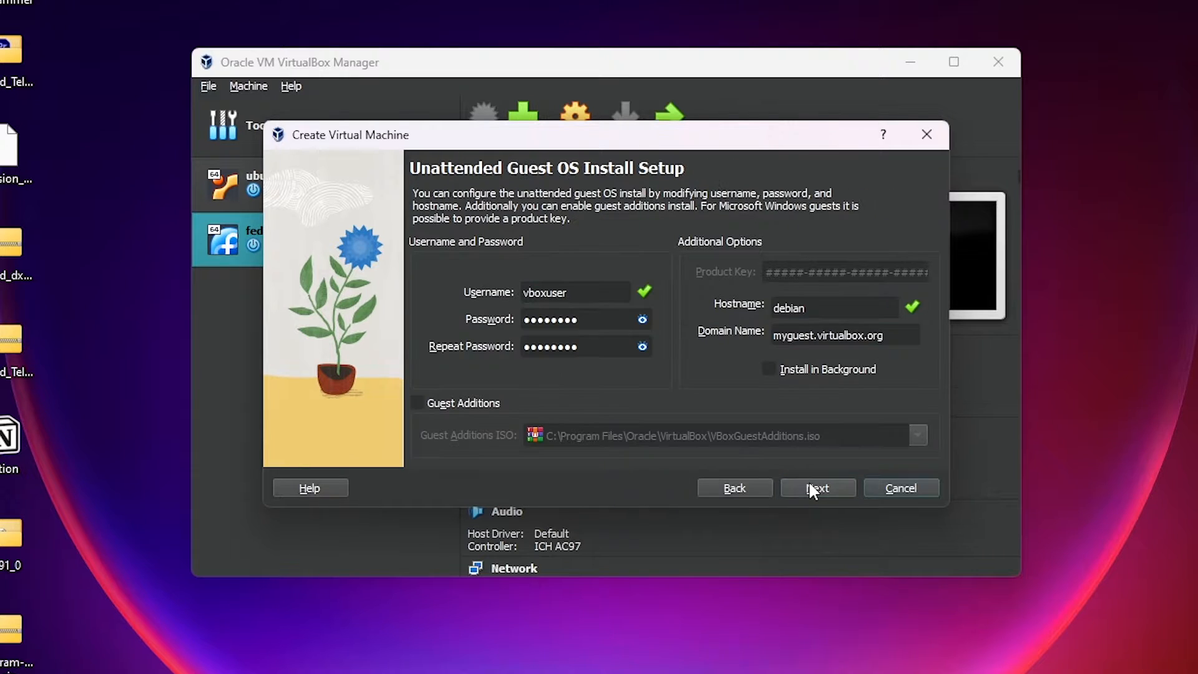
left_click_drag(588, 288, 359, 290)
type("redi9")
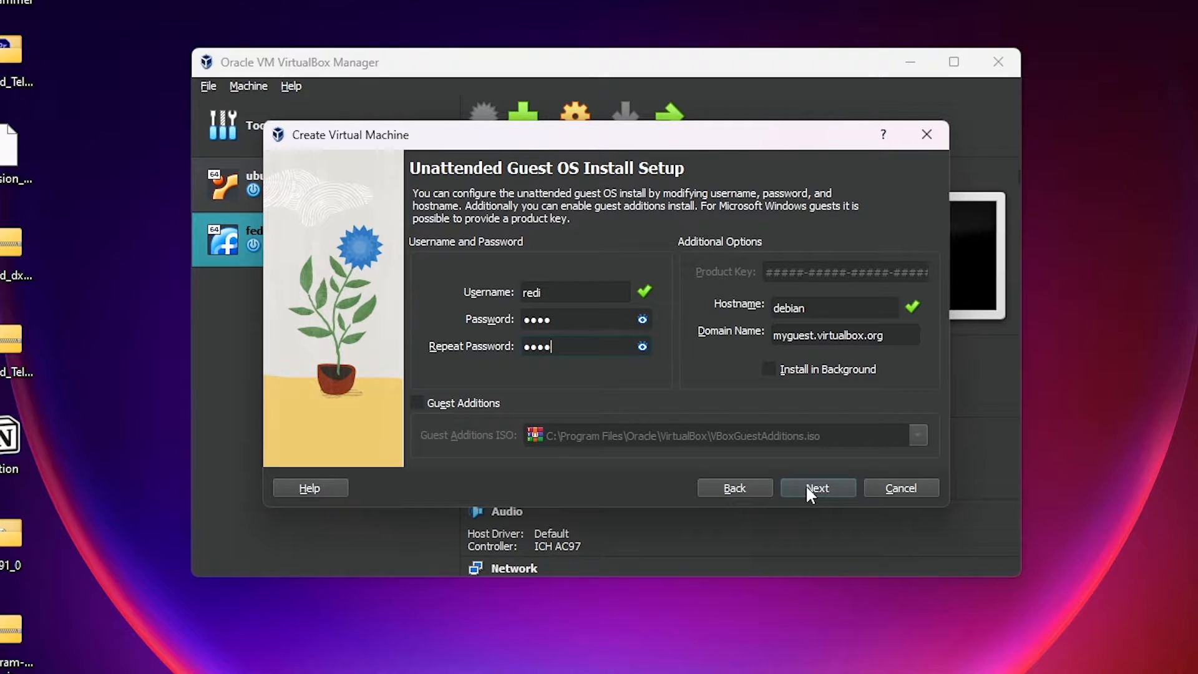
- Give the VM 10694 MB of base memory and 5 processors
left_click(807, 488)
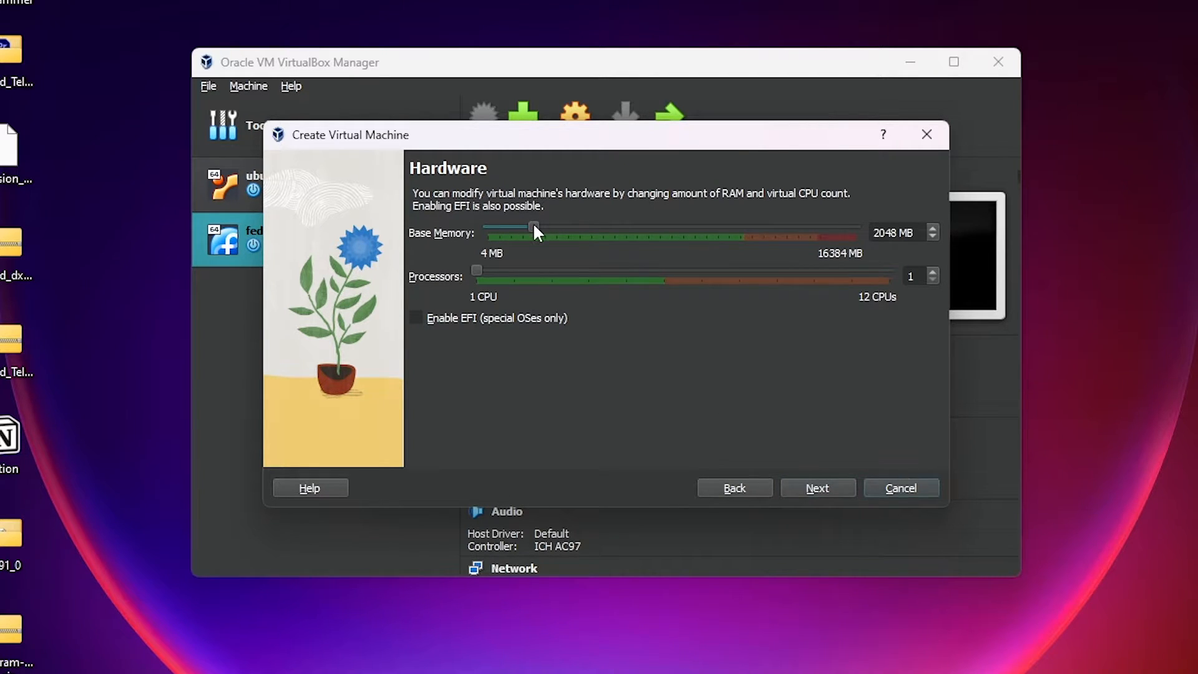
left_click_drag(533, 225, 727, 237)
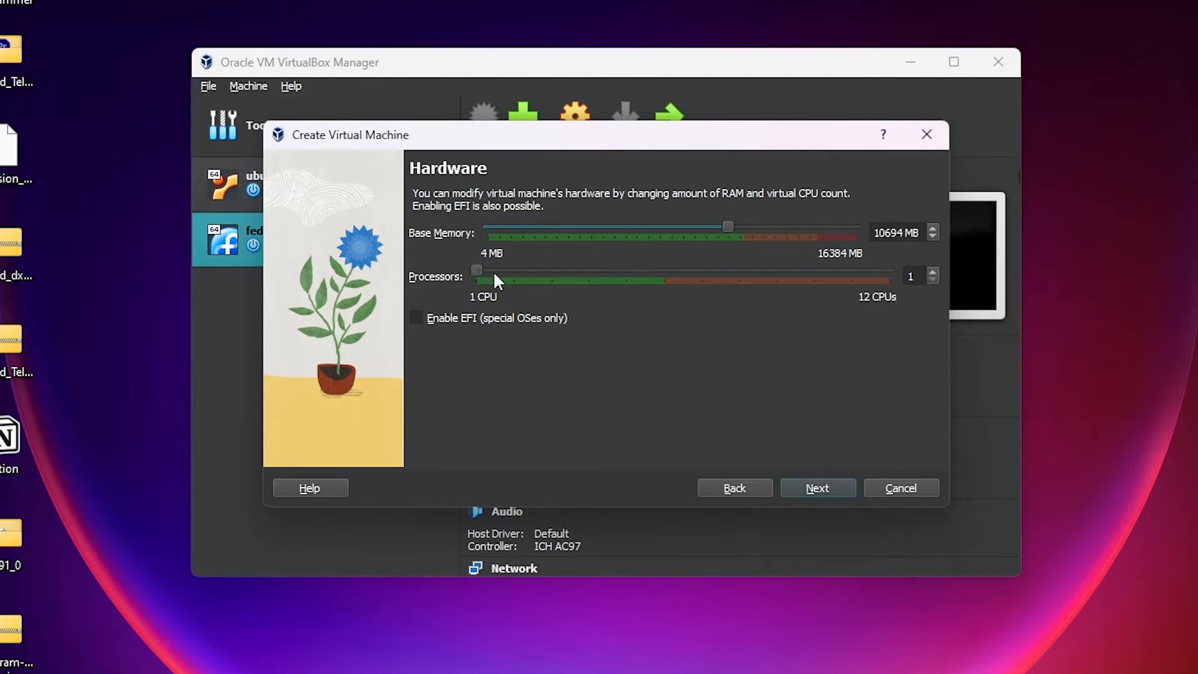
left_click_drag(495, 274, 696, 286)
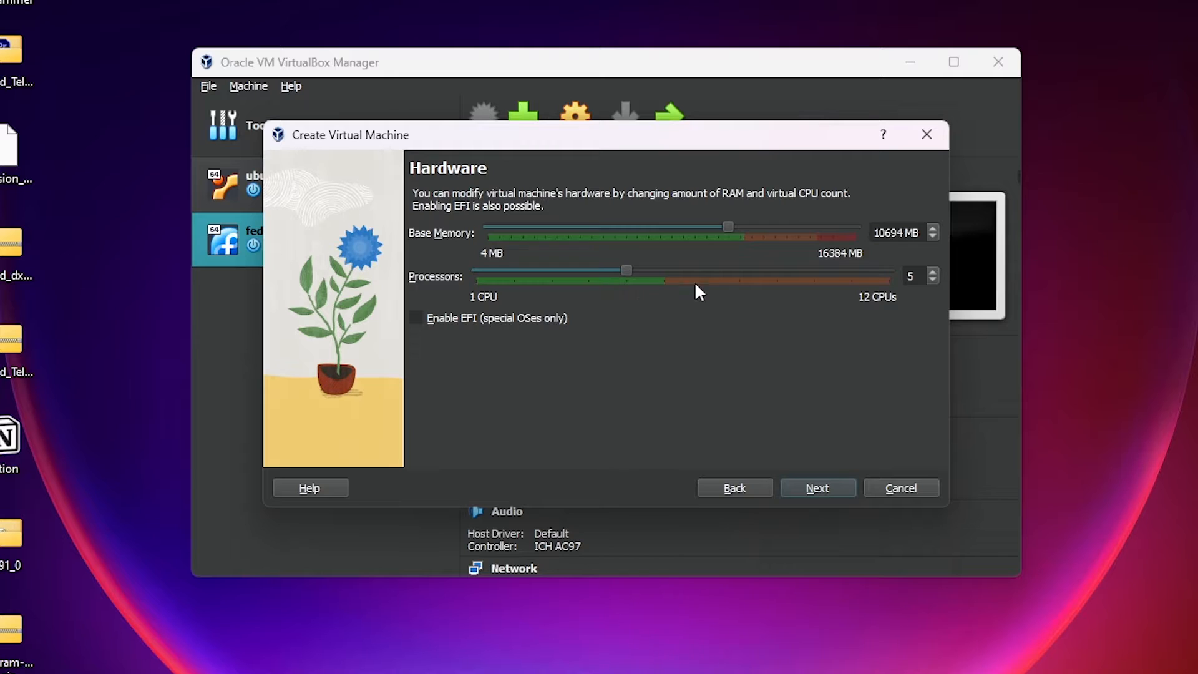
left_click(820, 489)
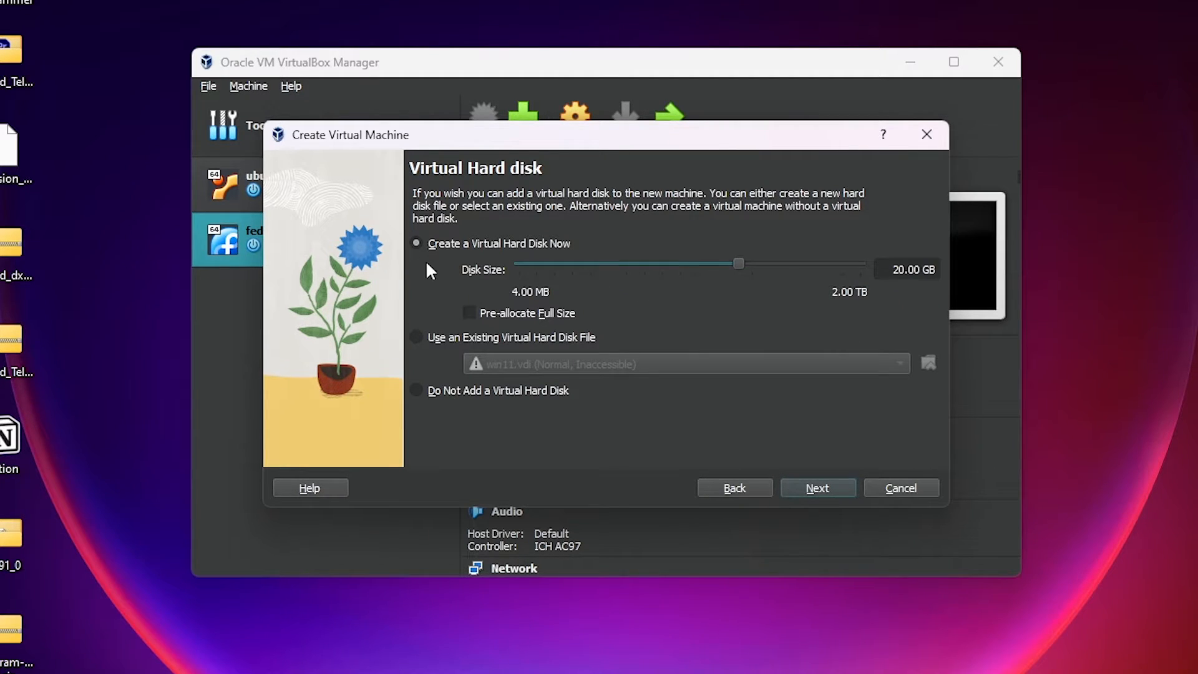
- Keep the 20.00 GB virtual disk size and finish creating the debian VM
left_click_drag(891, 269, 926, 276)
left_click(905, 274)
left_click(806, 492)
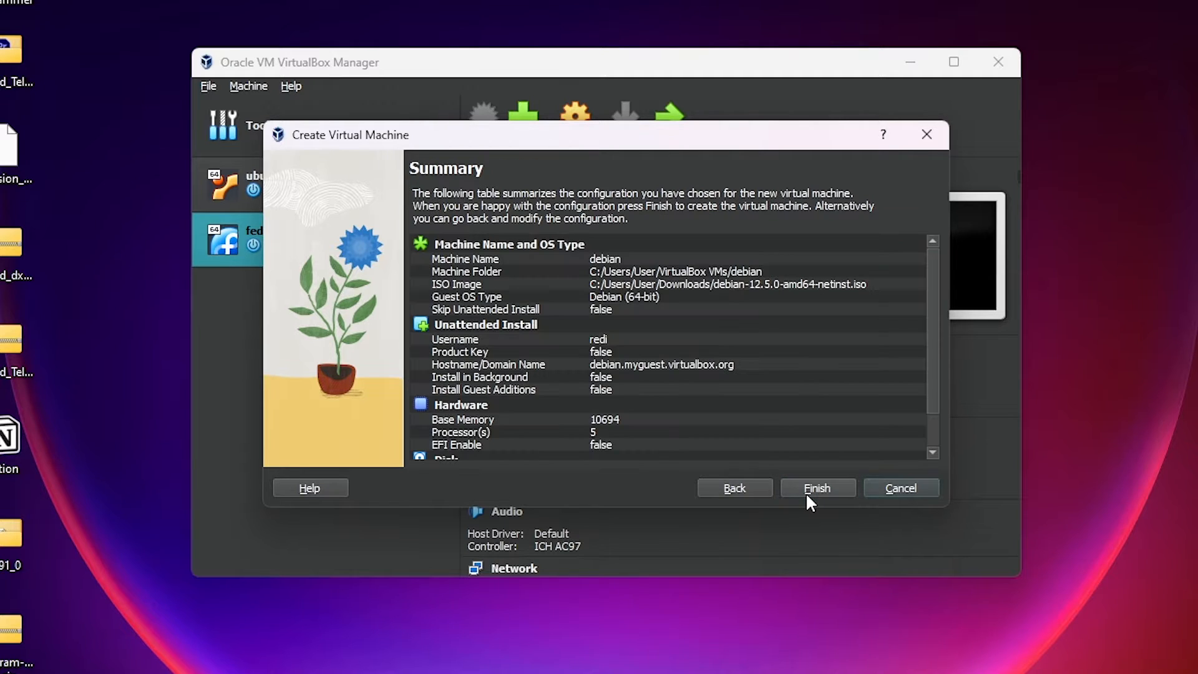
left_click(805, 492)
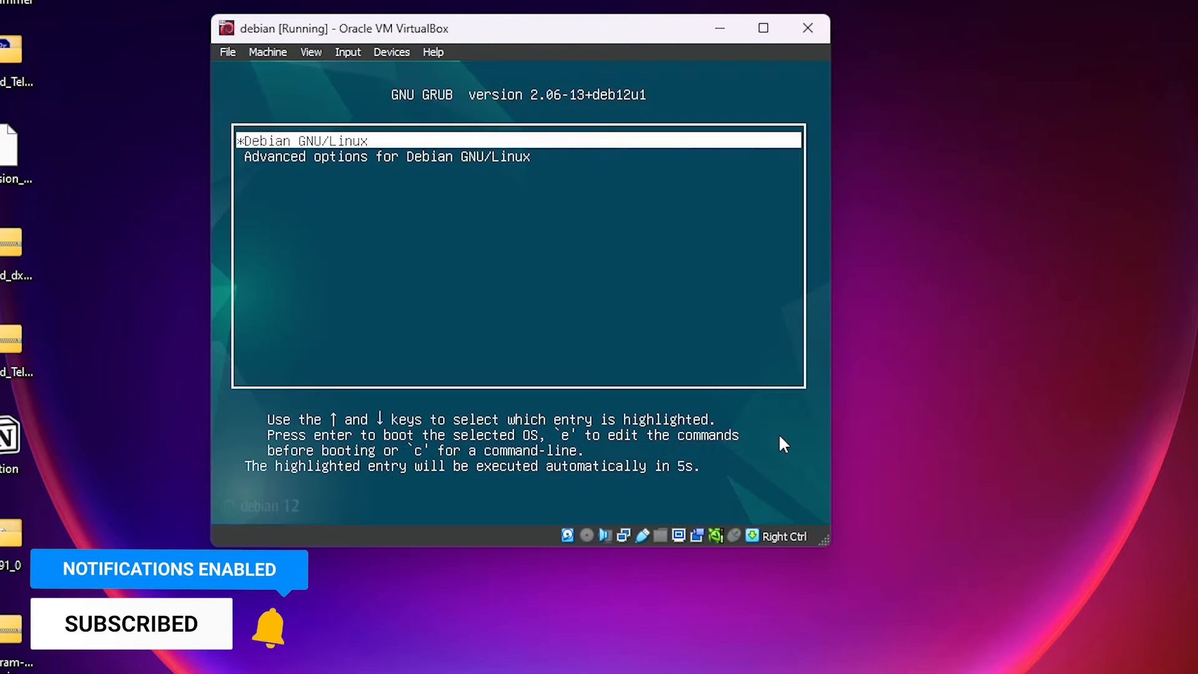
- Boot the Debian GNU/Linux GRUB entry immediately and wait for the login screen
key("Return")
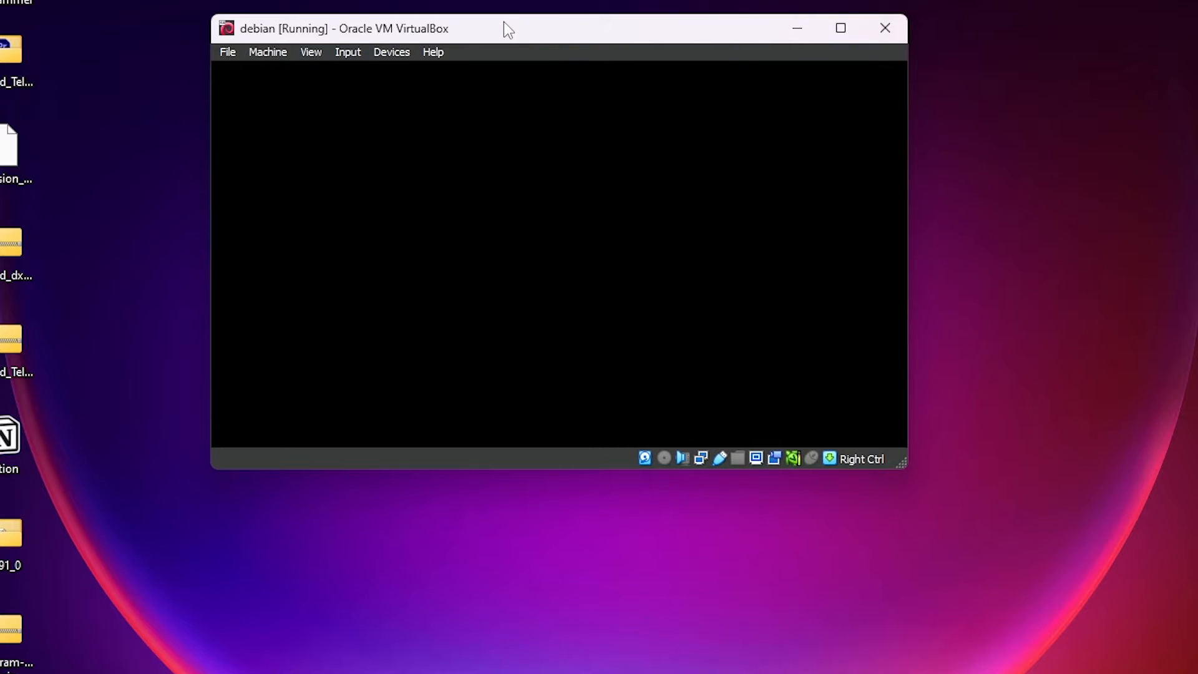
mouse_move(501, 22)
left_mouse_down()
mouse_move(497, 47)
mouse_move(506, 28)
left_mouse_up()
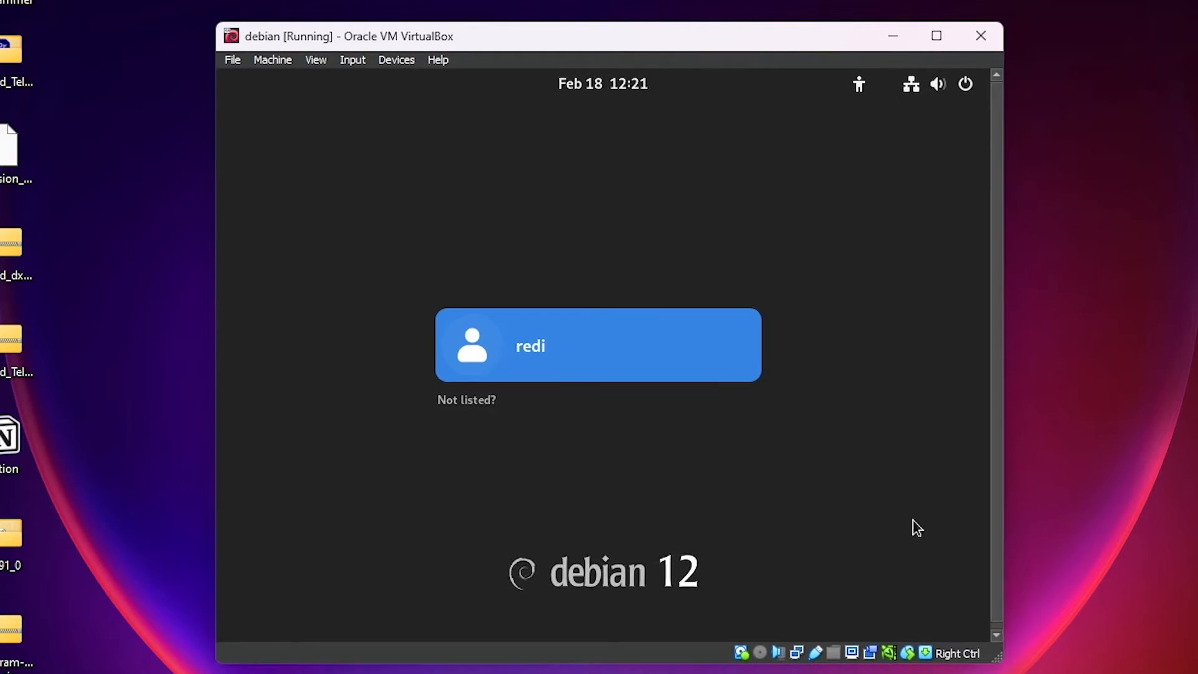
- Log in to the Debian user account with its password
left_click(542, 355)
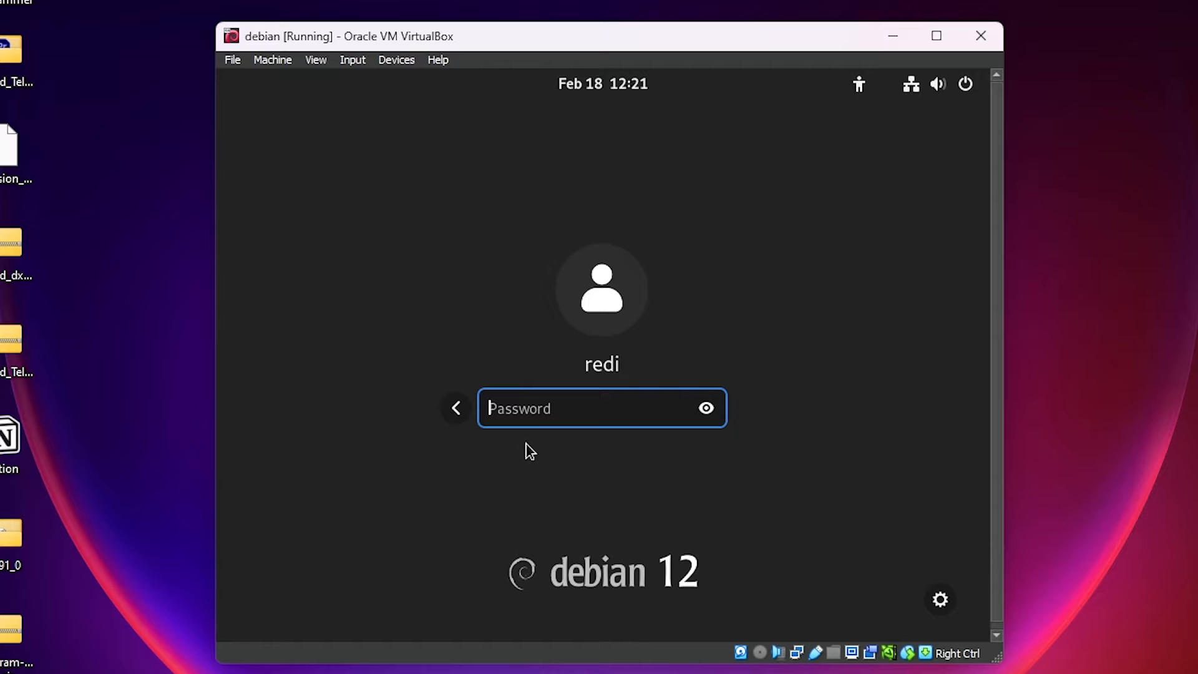
type("••••")
key("Return")
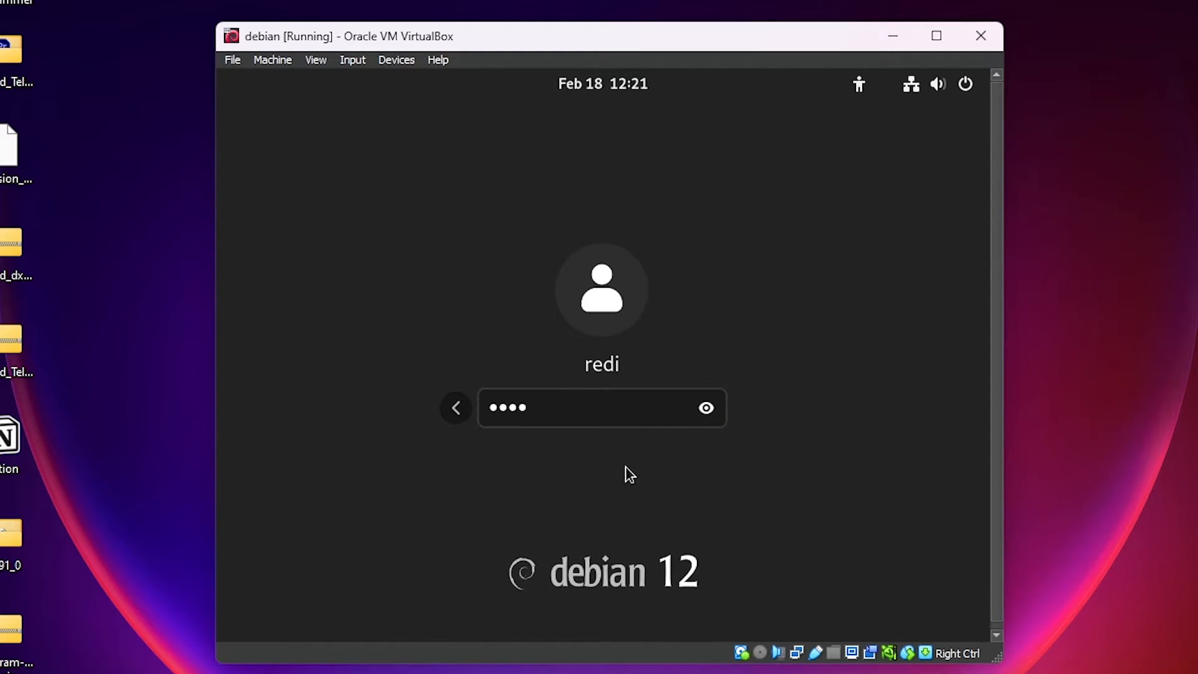
left_click_drag(588, 49, 561, 16)
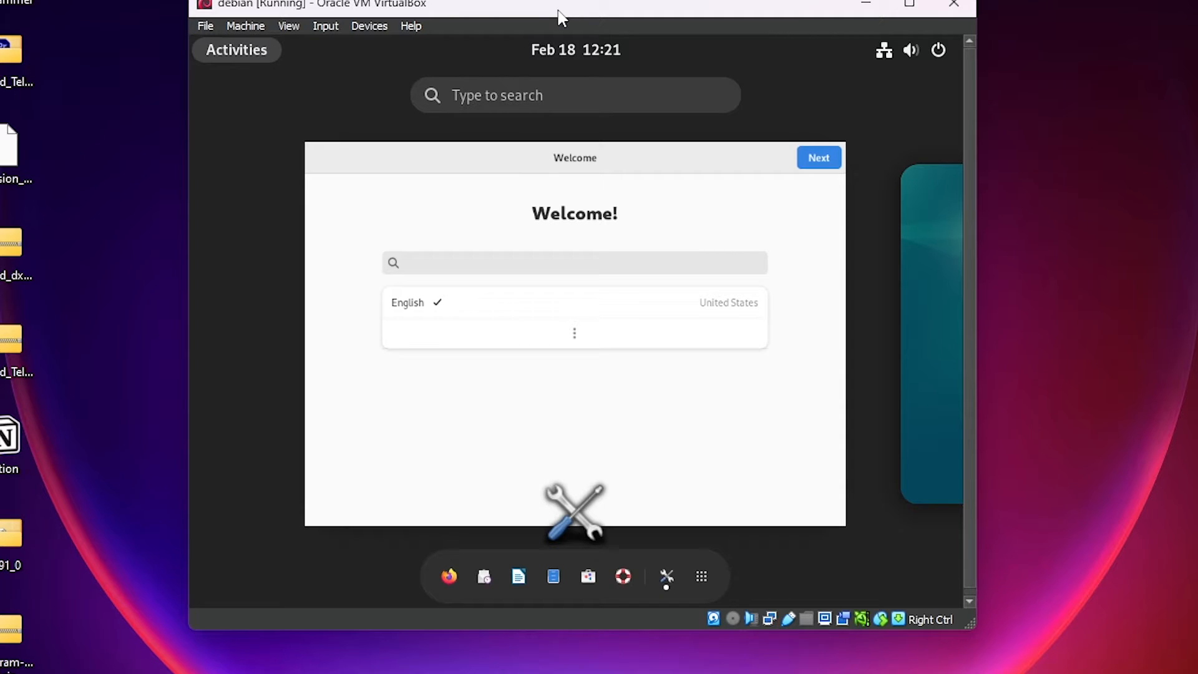
- Finish GNOME Initial Setup with English, US keyboard, location services off and no online accounts
left_click(586, 317)
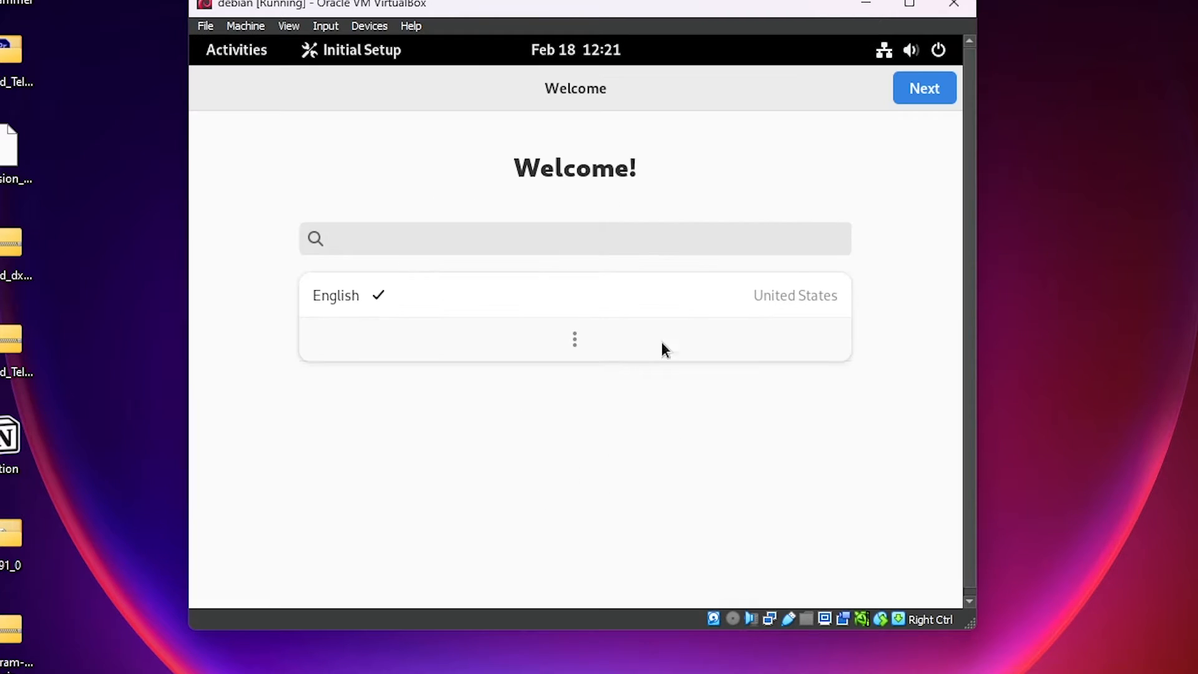
left_click(910, 87)
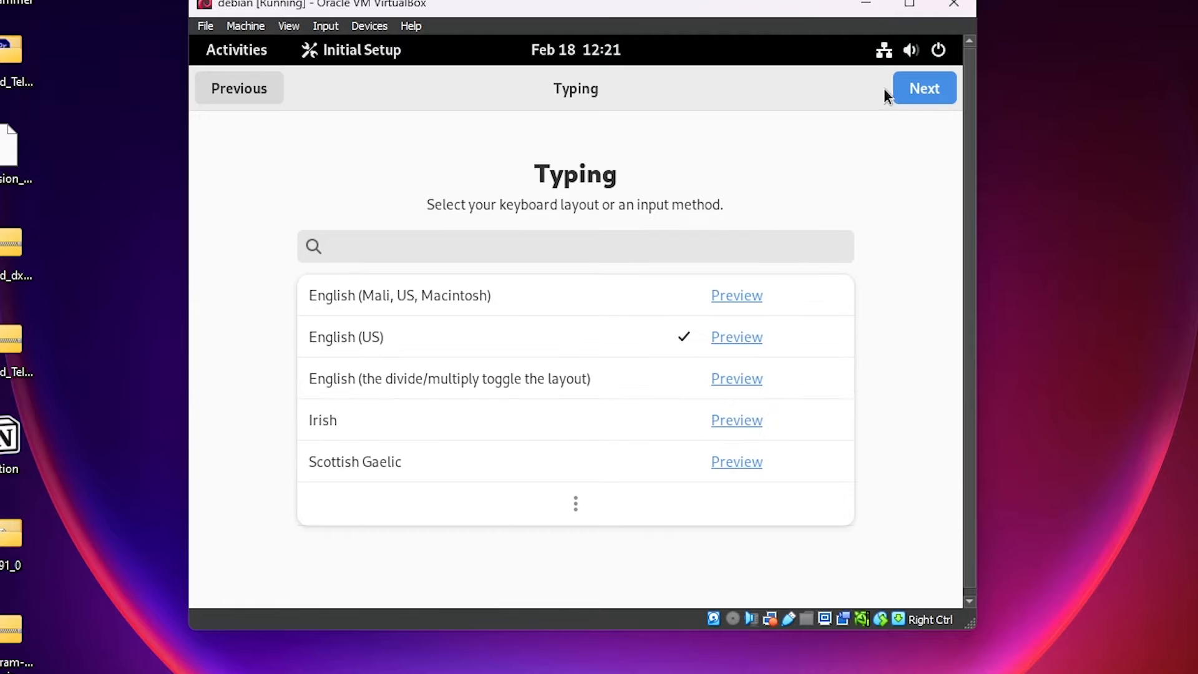
left_click(899, 97)
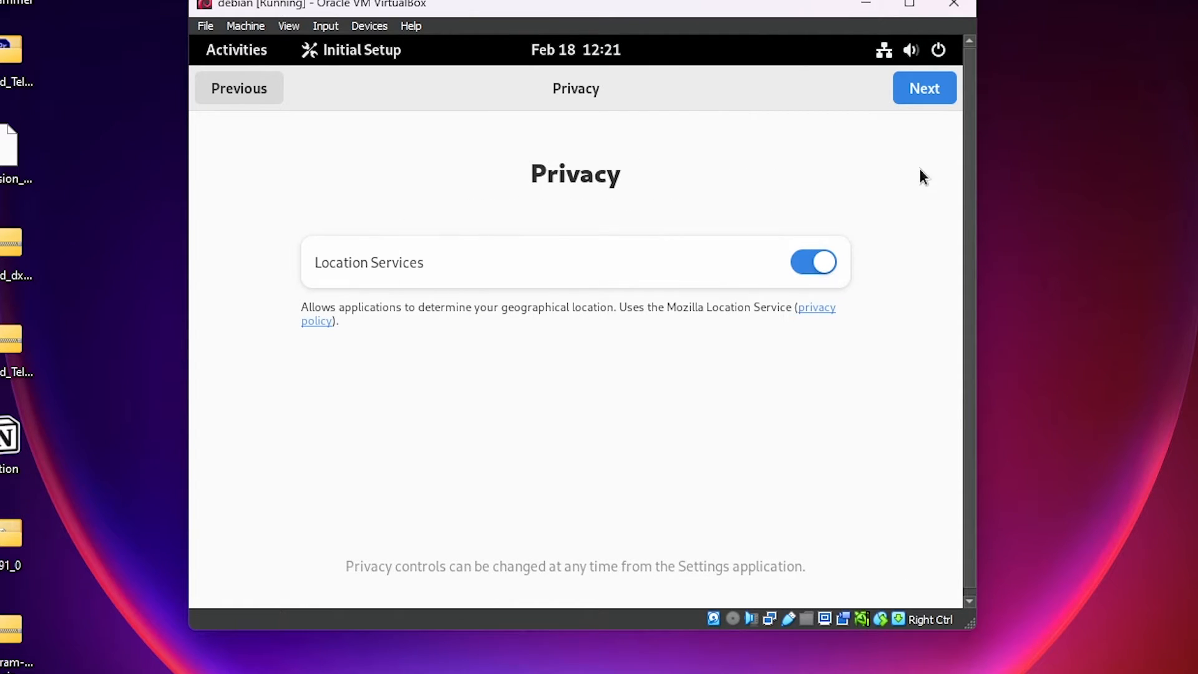
left_click(917, 88)
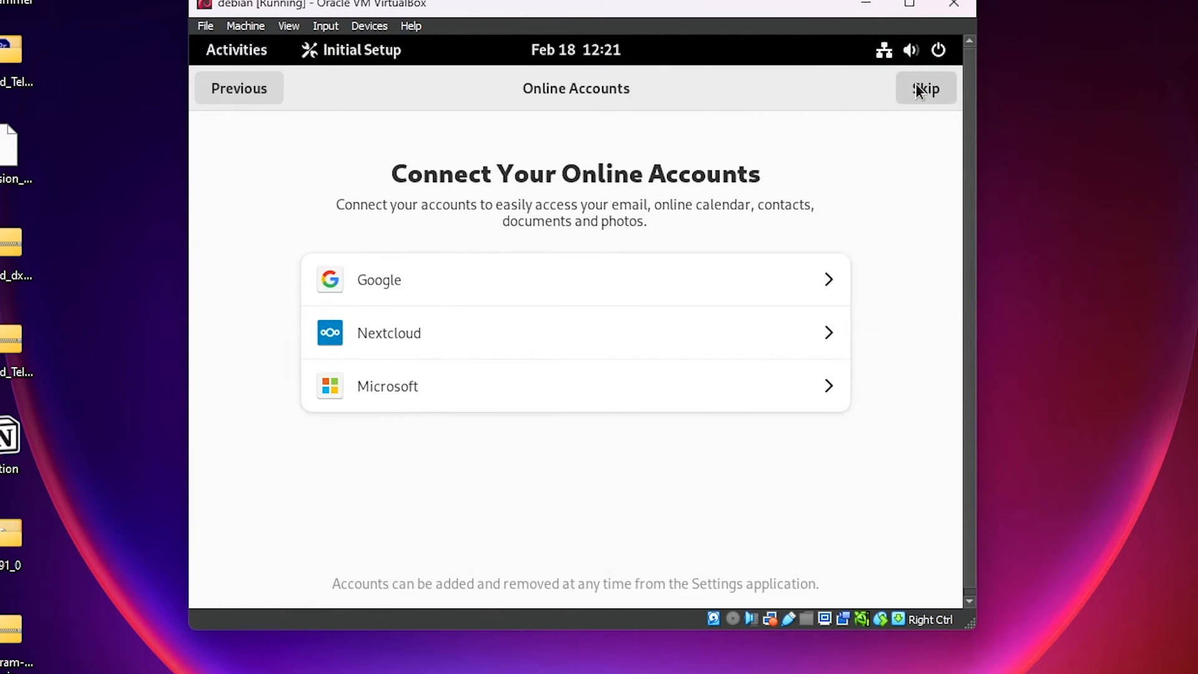
left_click(917, 88)
left_click(549, 499)
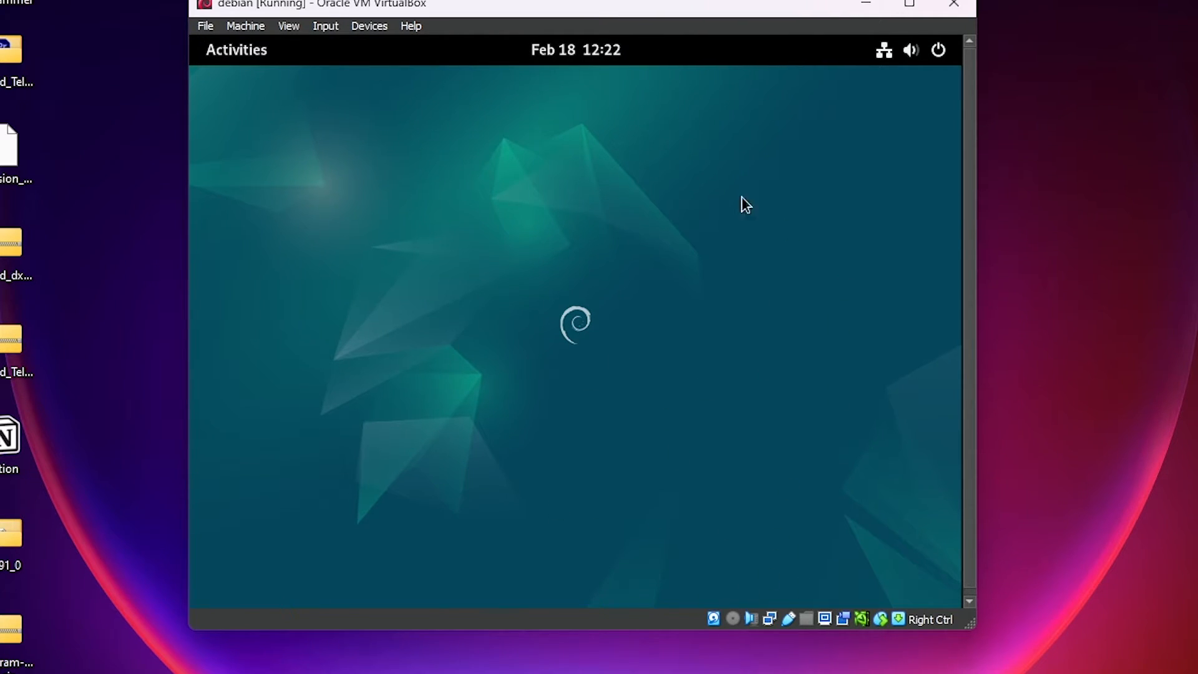
left_click(217, 48)
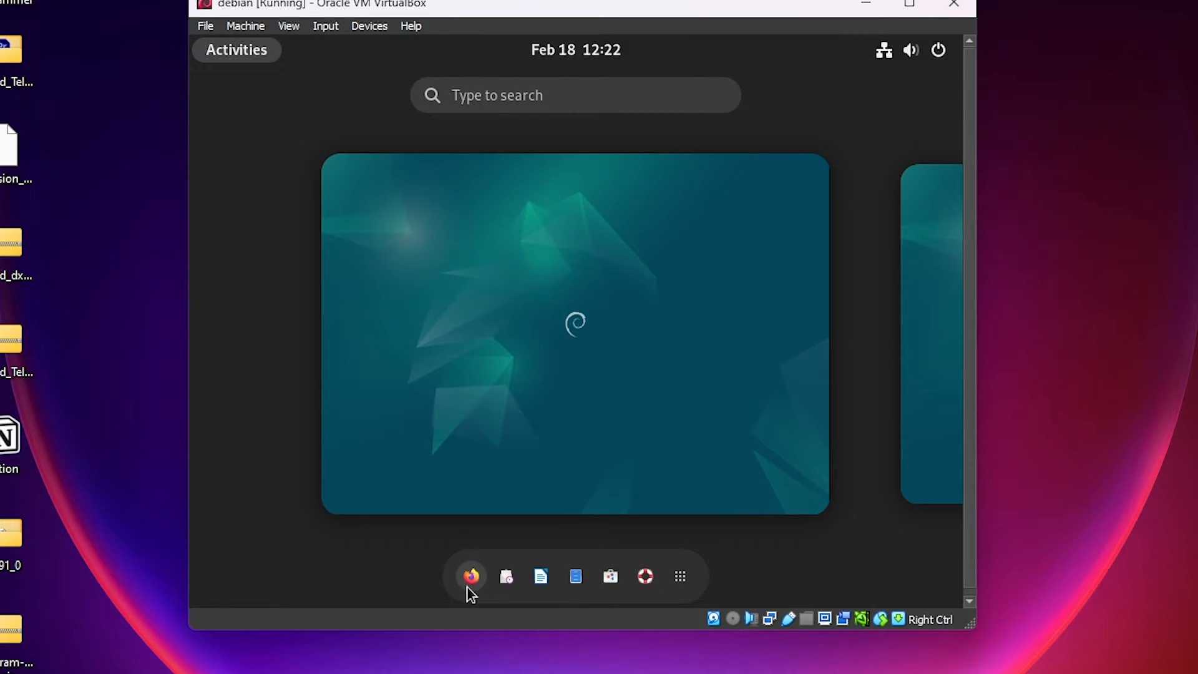
left_click(681, 577)
left_click(929, 363)
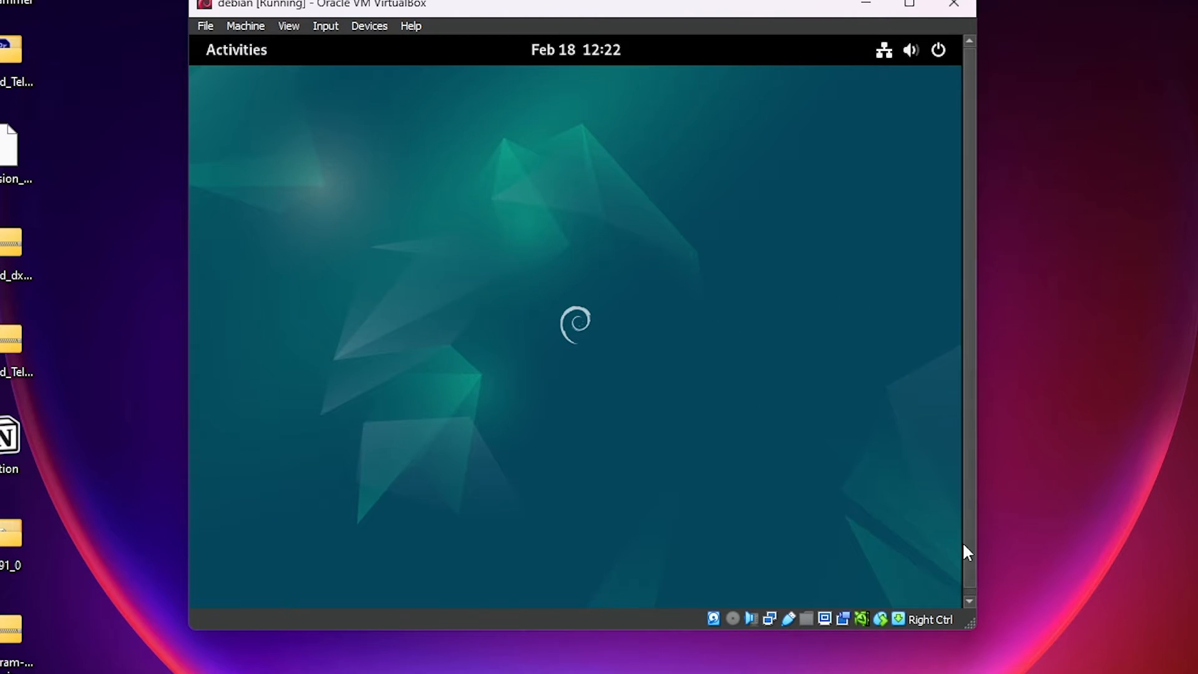
left_click(235, 53)
left_click(929, 284)
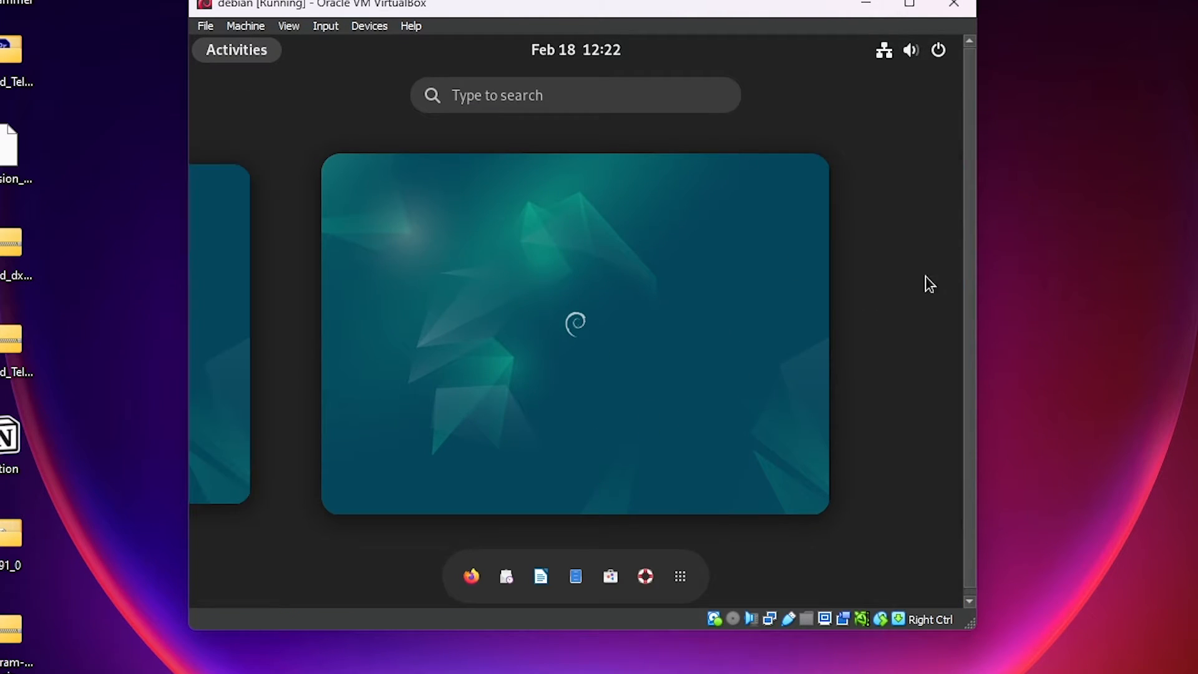
left_click(560, 291)
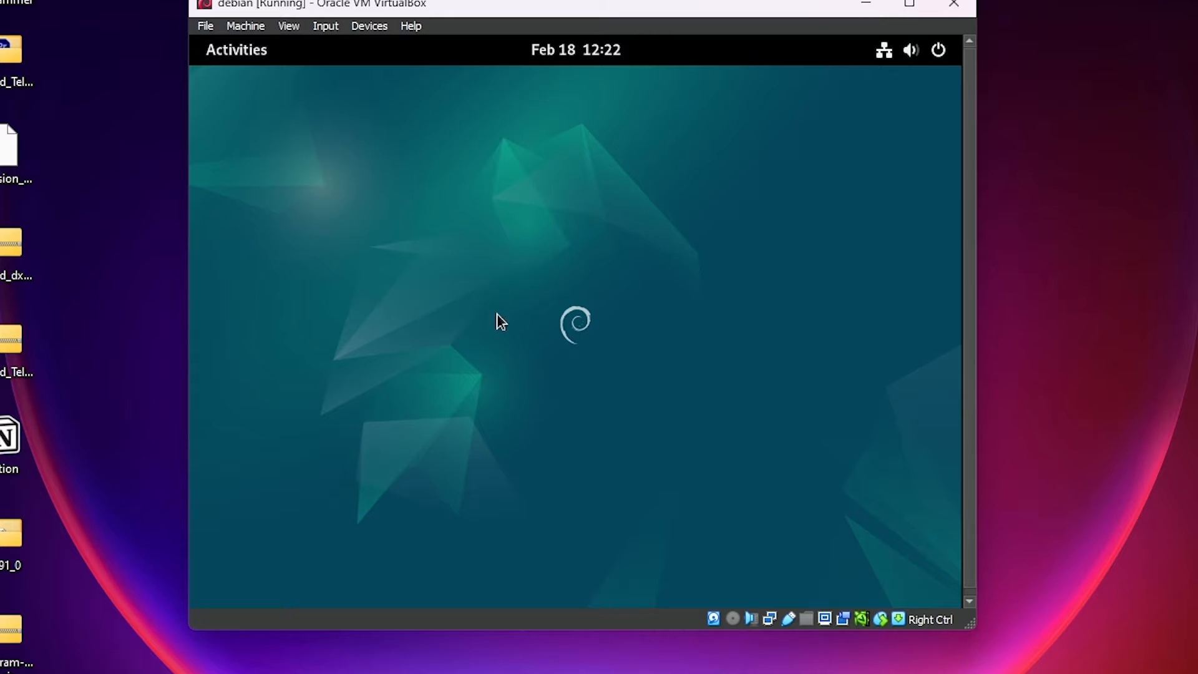
left_click(241, 62)
- In a Terminal, list the home folder, cd into Desktop and create an empty hello.txt
type("termi")
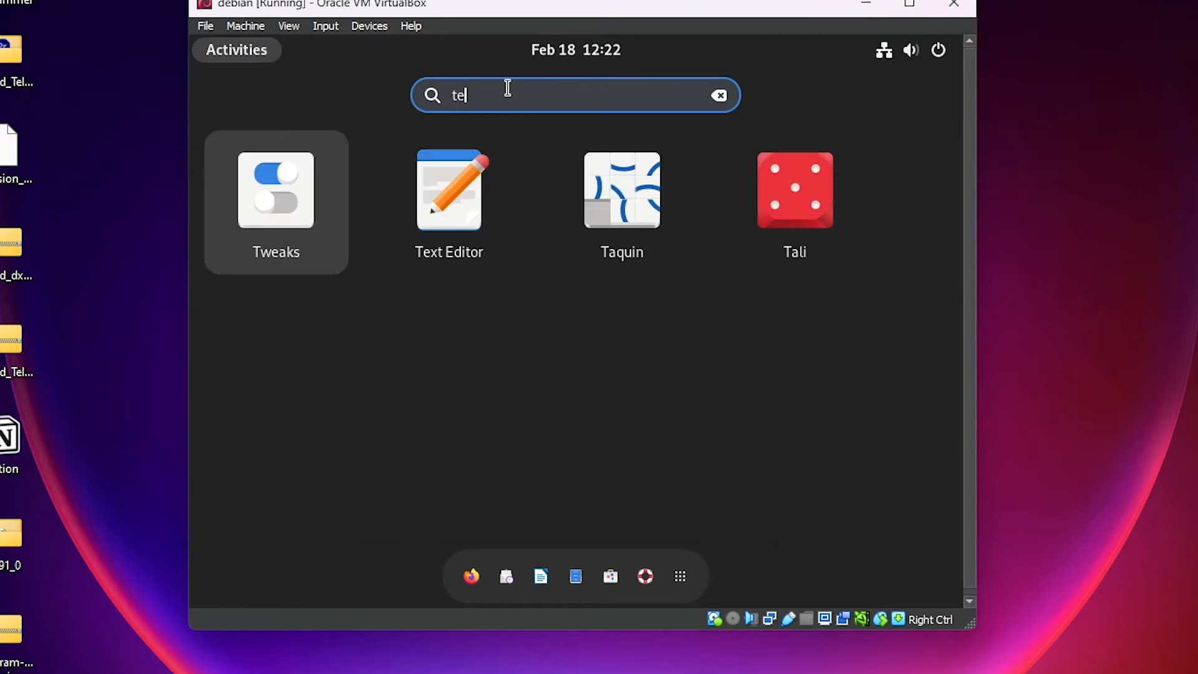
key("Return")
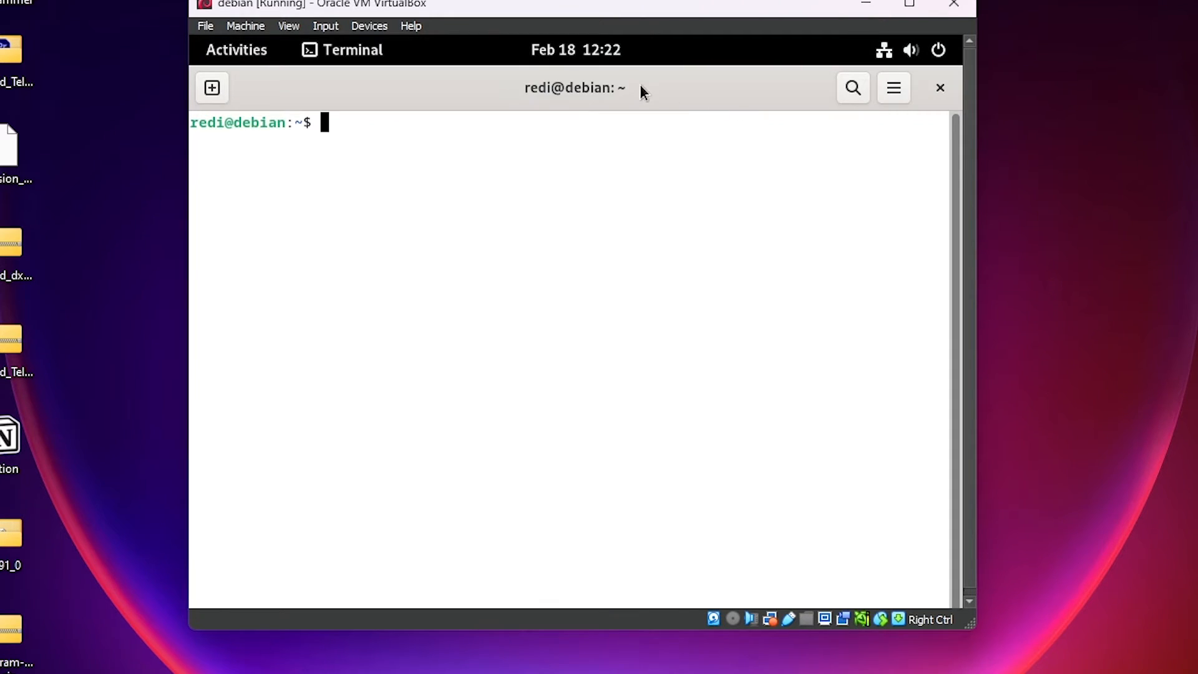
type("ls")
key("Return")
type("c")
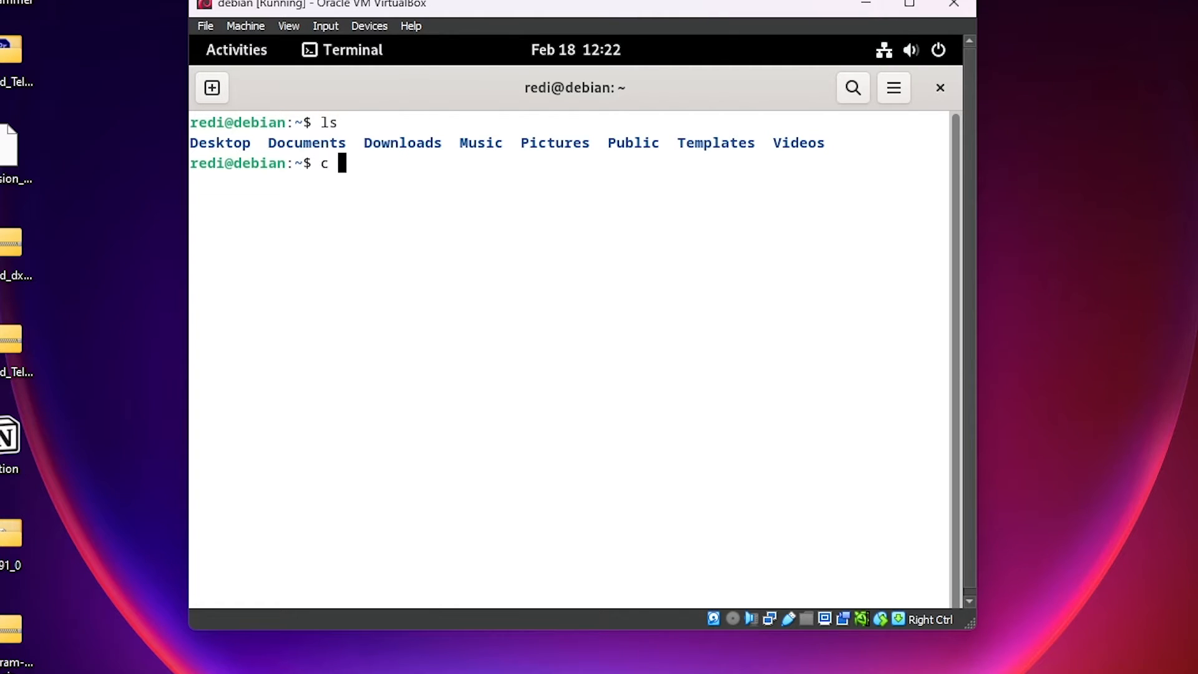
type("d Desktop/")
key("Return")
type("touch hello.txt")
key("Return")
- Write 'this is debian' into hello.txt with nano and save it
type("nano")
key("BackSpace")
key("BackSpace")
key("BackSpace")
key("BackSpace")
key("BackSpace")
type("c")
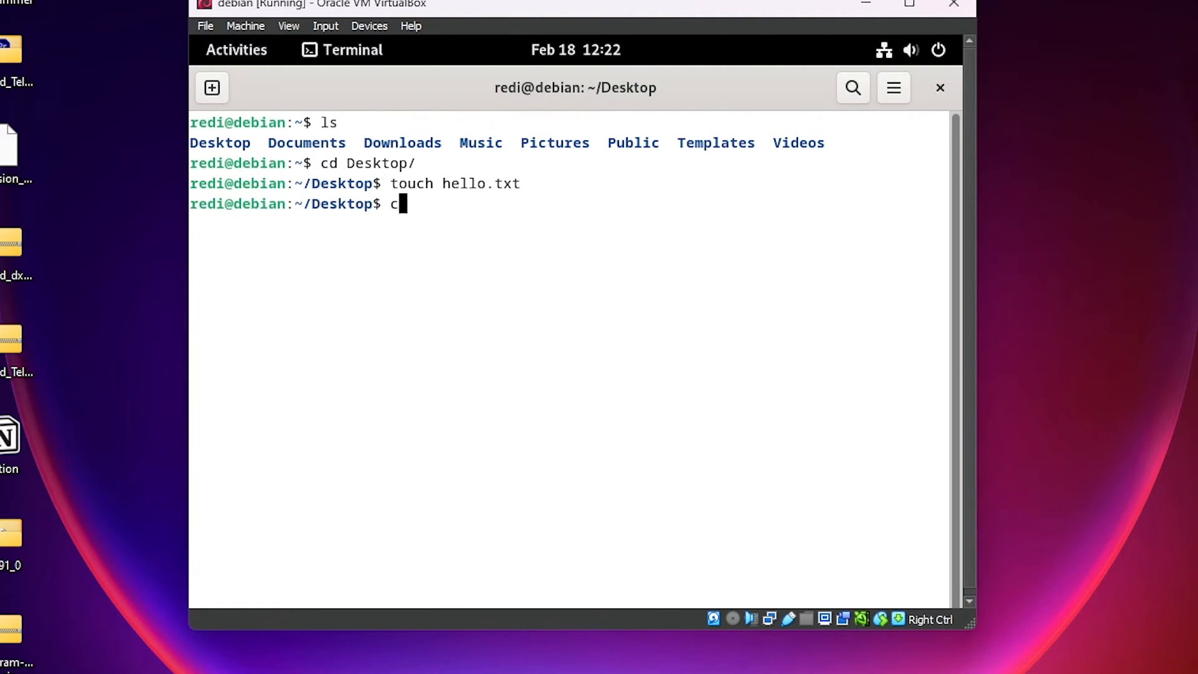
key("BackSpace")
type("nano hello.txt")
key("Return")
type("this is debian")
key("ctrl+x")
key("y")
key("Return")
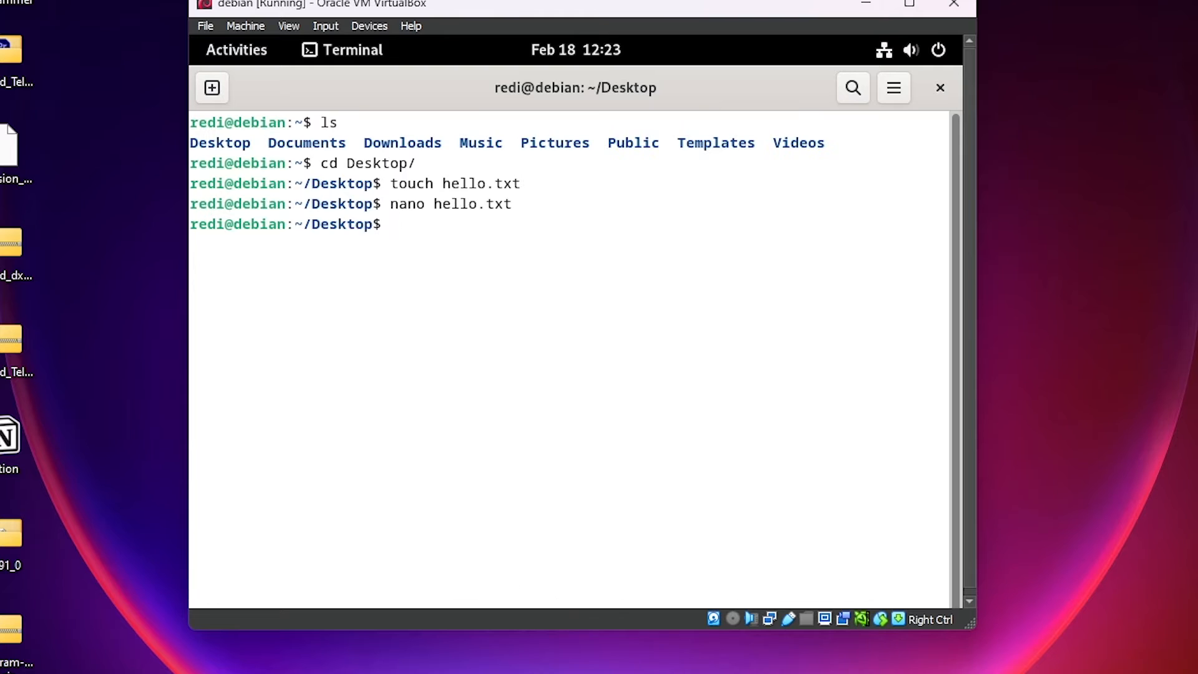
- Open the Desktop folder with 'open .', view hello.txt, then close the windows
type("open .")
key("Return")
double_click(521, 184)
left_click(940, 88)
left_click(940, 88)
left_click(940, 88)
- Raise the volume slightly and turn on Dark Mode from Quick Settings
left_click(909, 50)
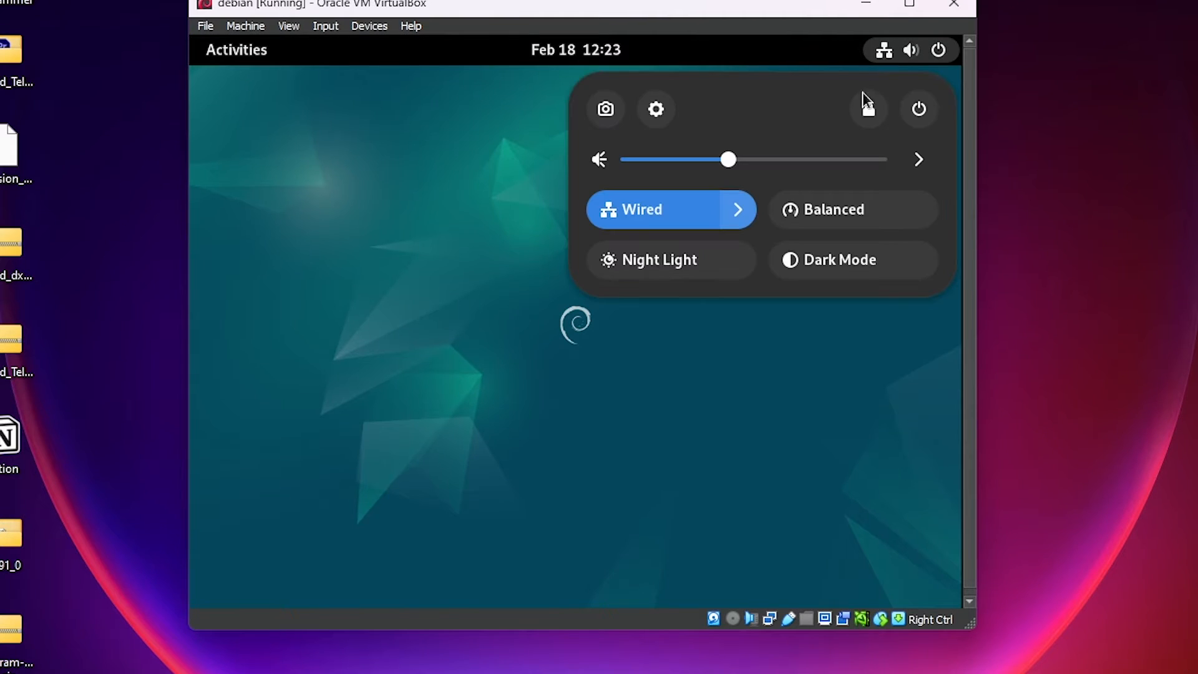
left_click_drag(728, 160, 743, 163)
left_click(852, 268)
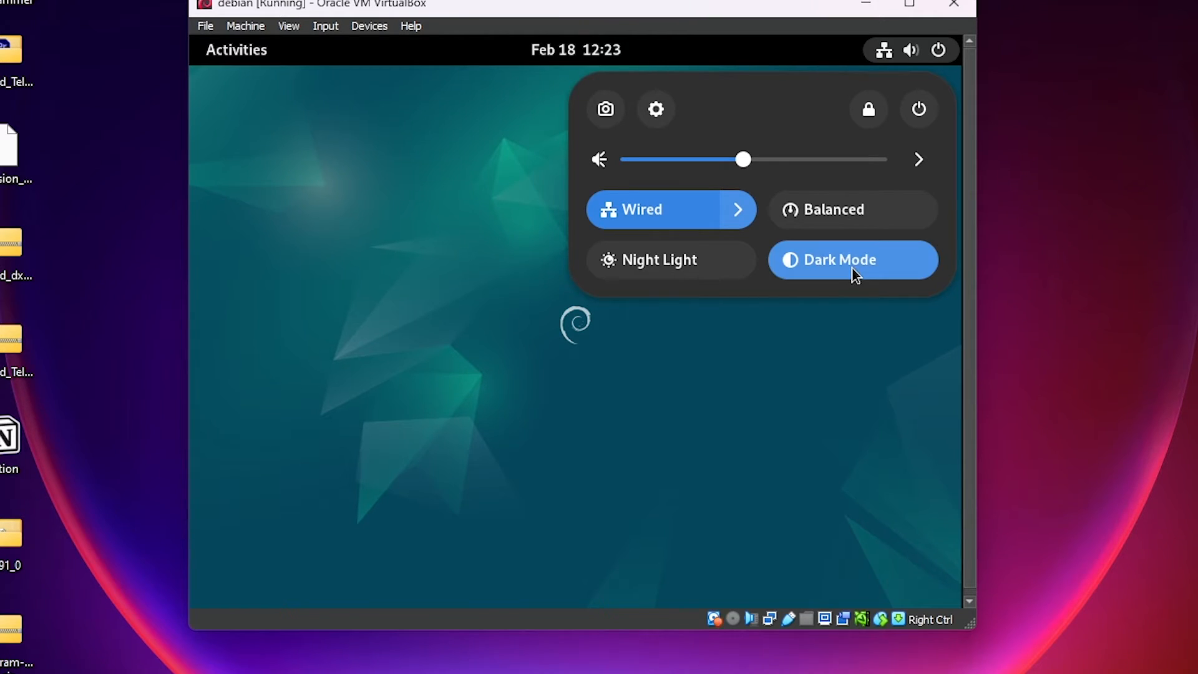
- Take a still screenshot of an area covering most of the desktop
left_click(608, 109)
left_click_drag(577, 316, 427, 214)
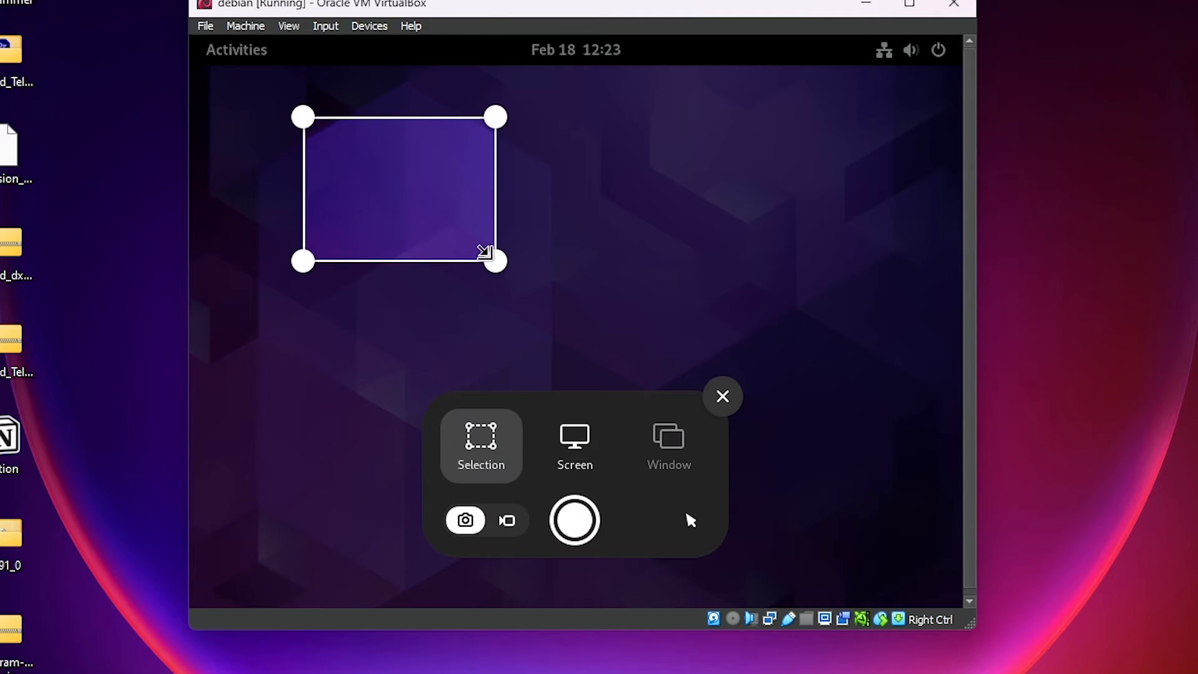
left_click_drag(485, 253, 814, 456)
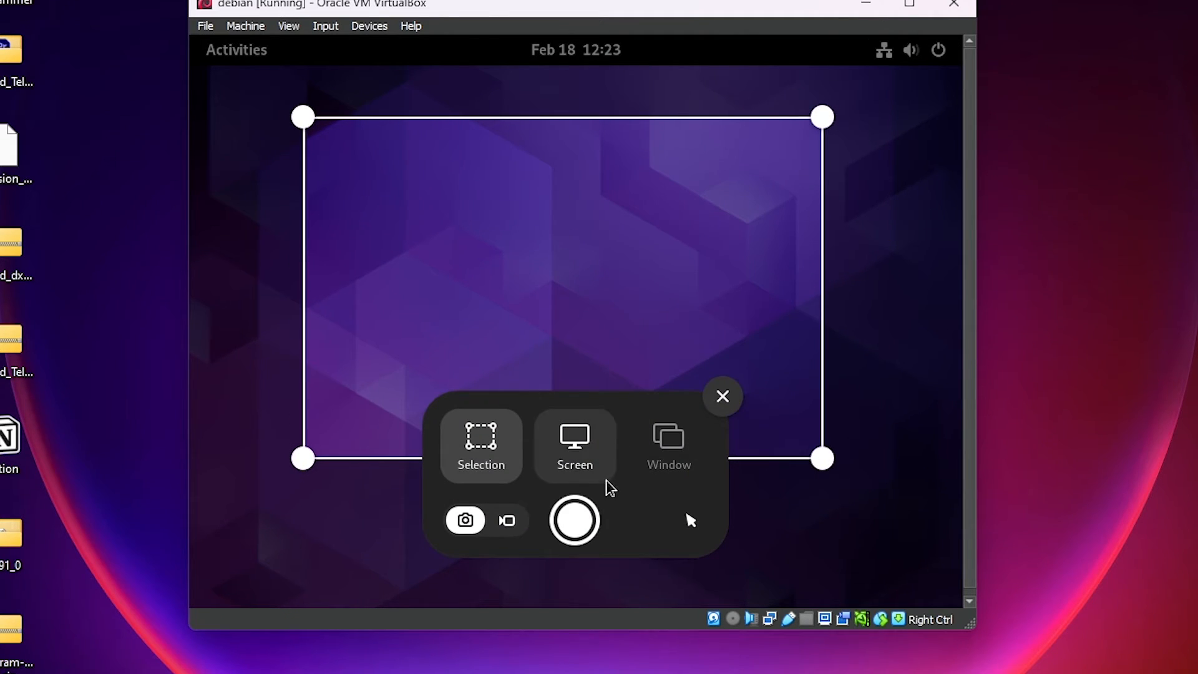
left_click(508, 522)
left_click(468, 523)
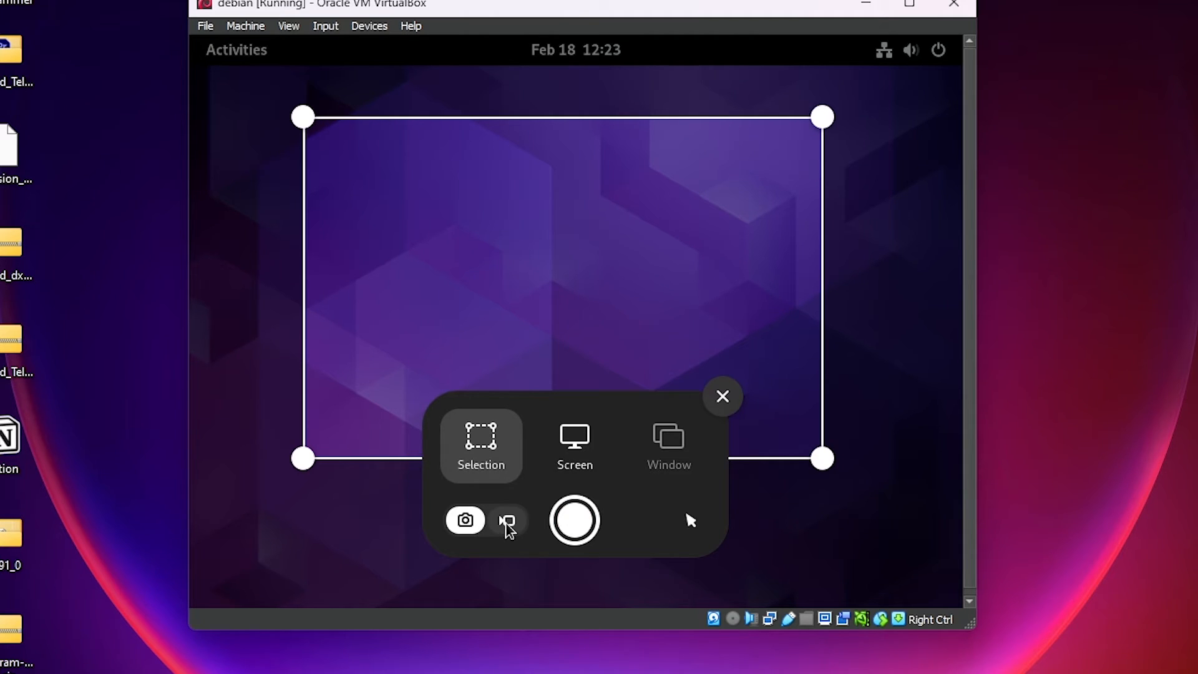
left_click(569, 524)
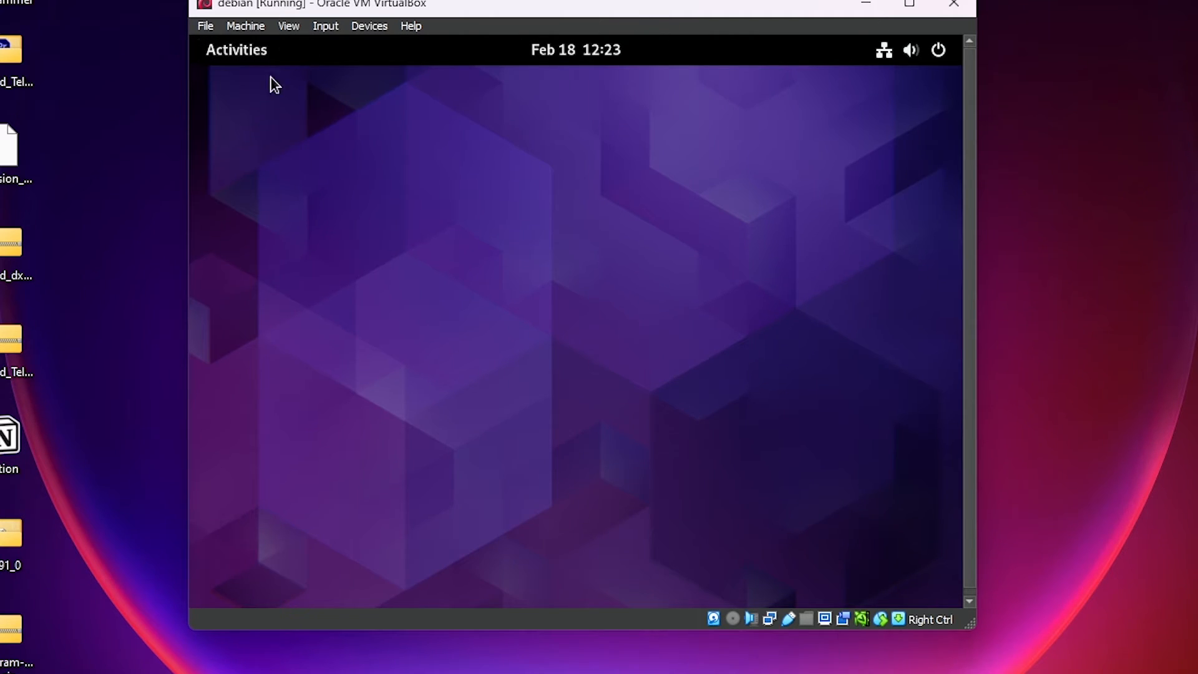
left_click(936, 54)
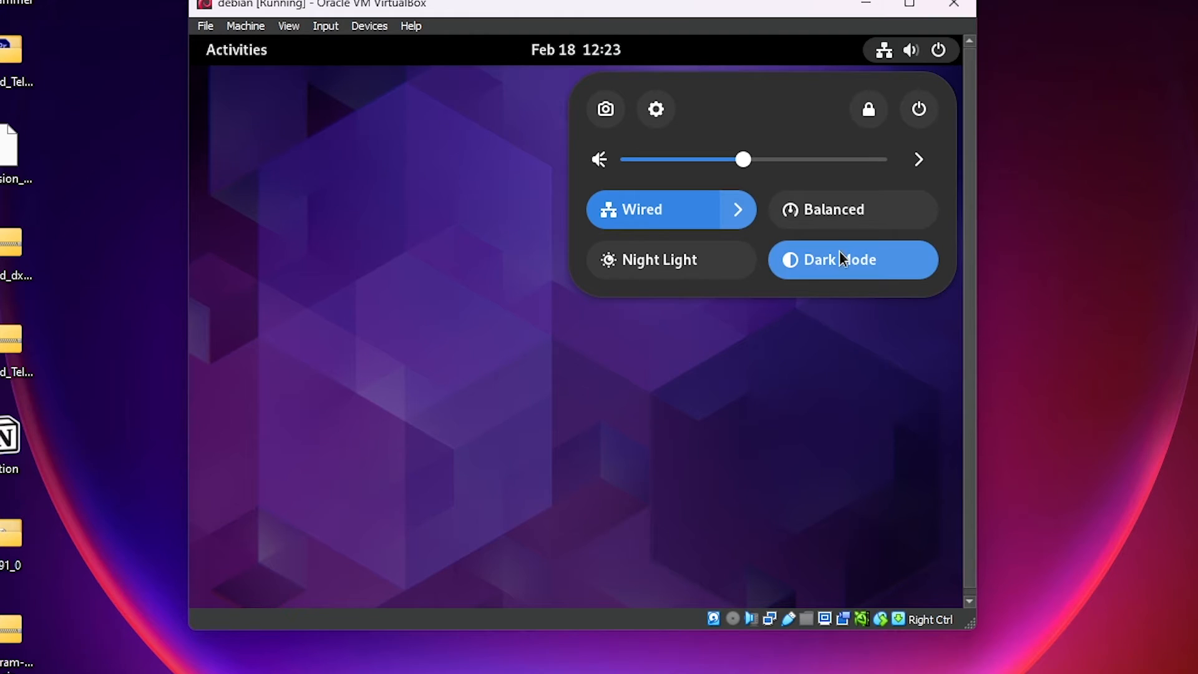
- Power off the Debian guest from the GNOME power menu, confirming the shutdown
left_click(920, 113)
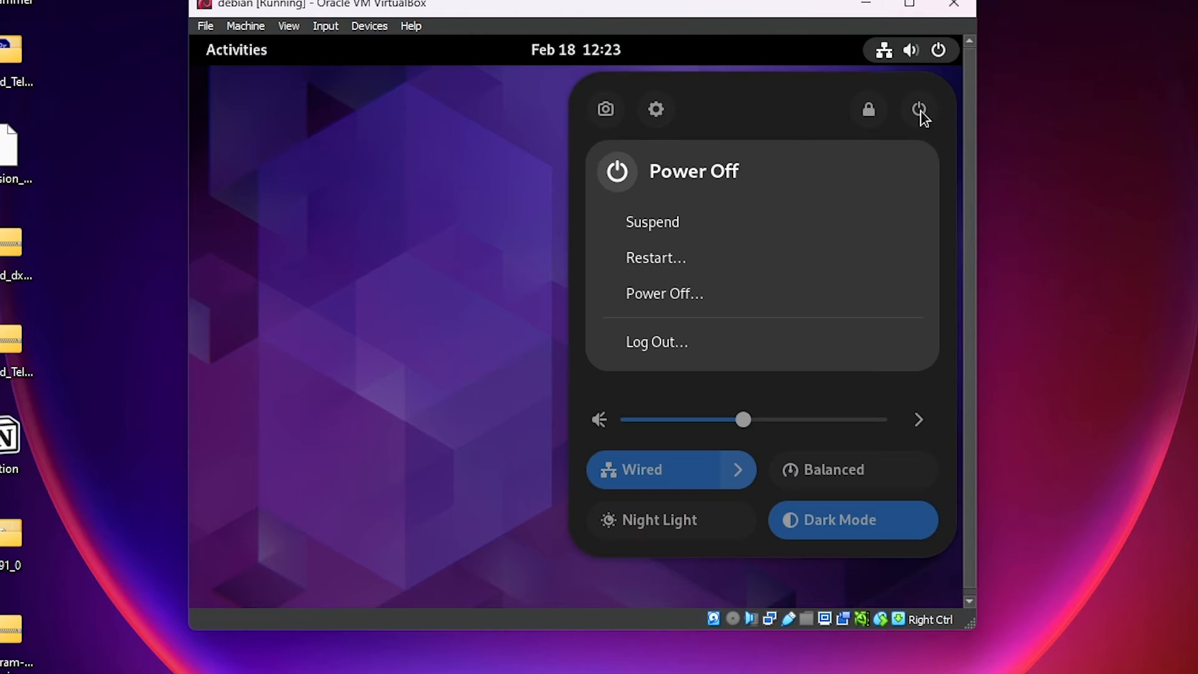
left_click(686, 294)
left_click(660, 387)
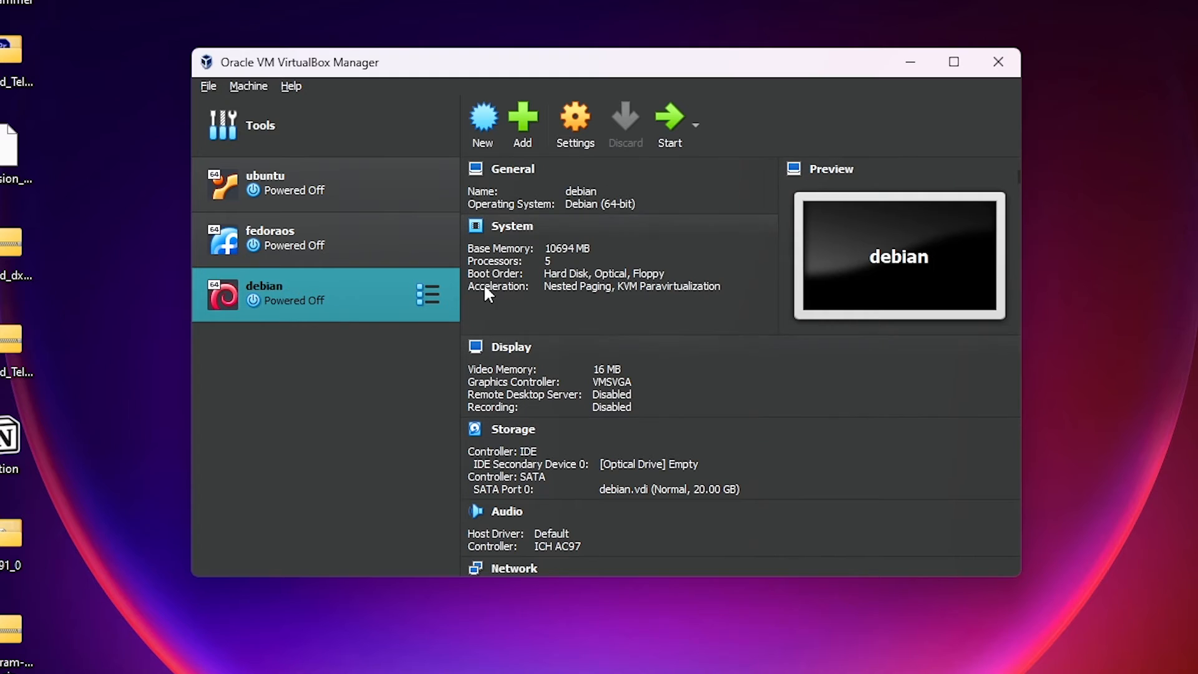
- Look over the debian machine's System settings, keeping the PIIX3 chipset and EFI off
left_click(569, 142)
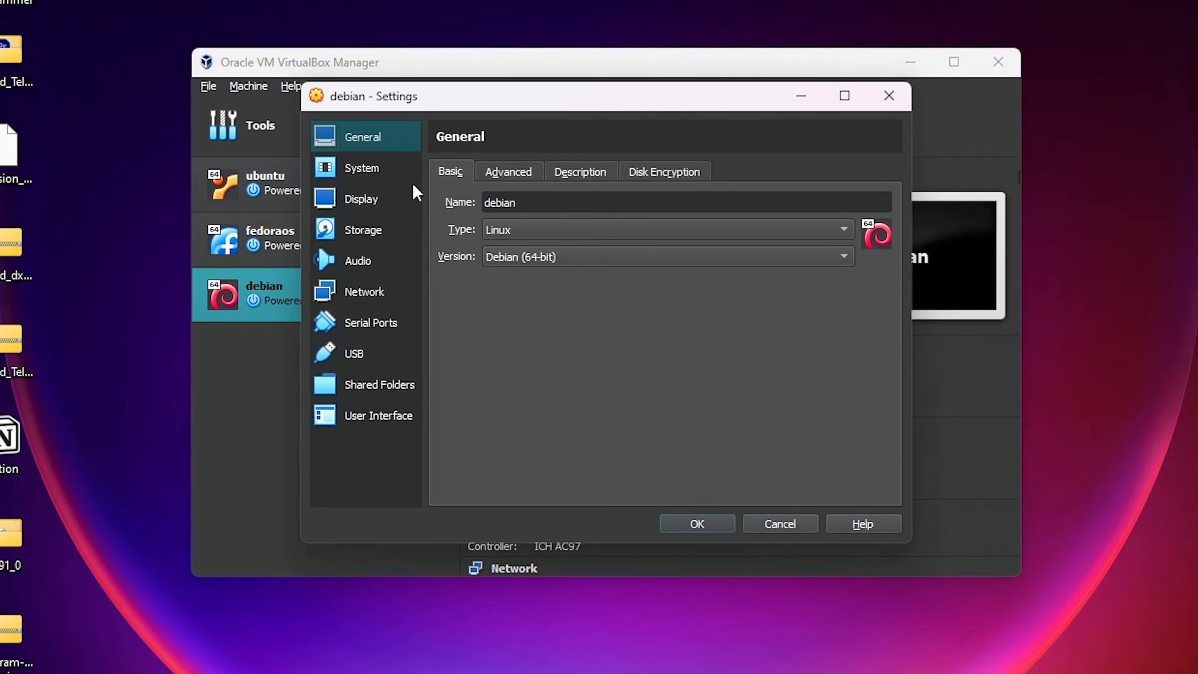
left_click(373, 172)
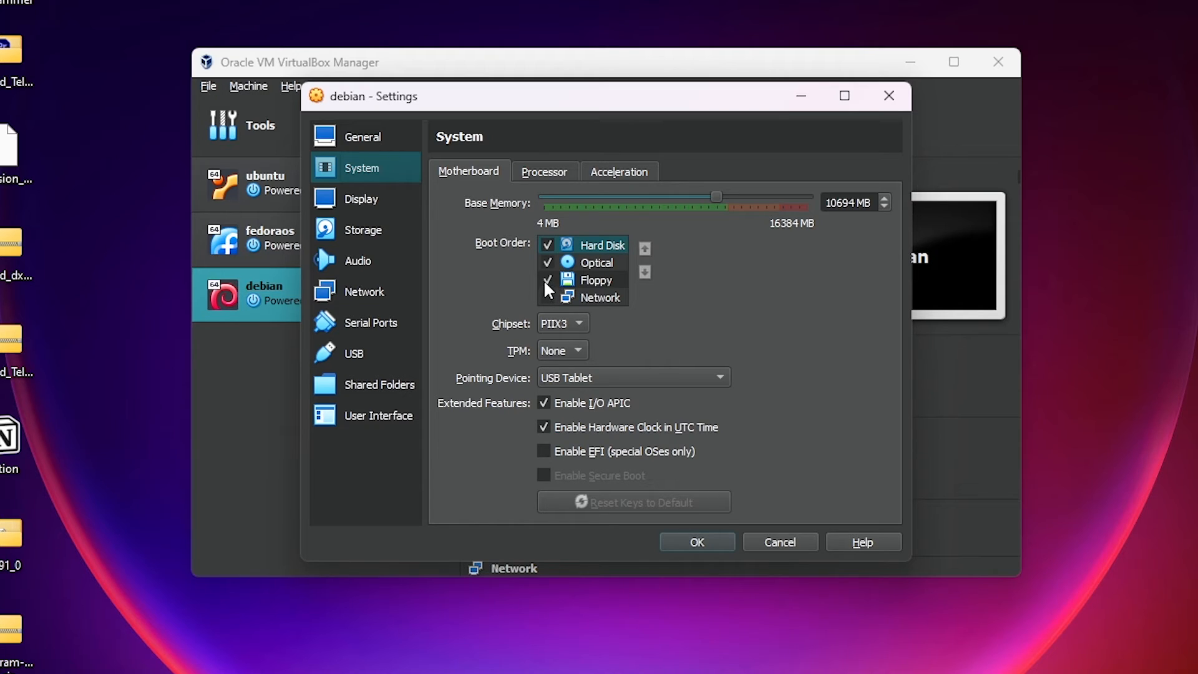
left_click(620, 172)
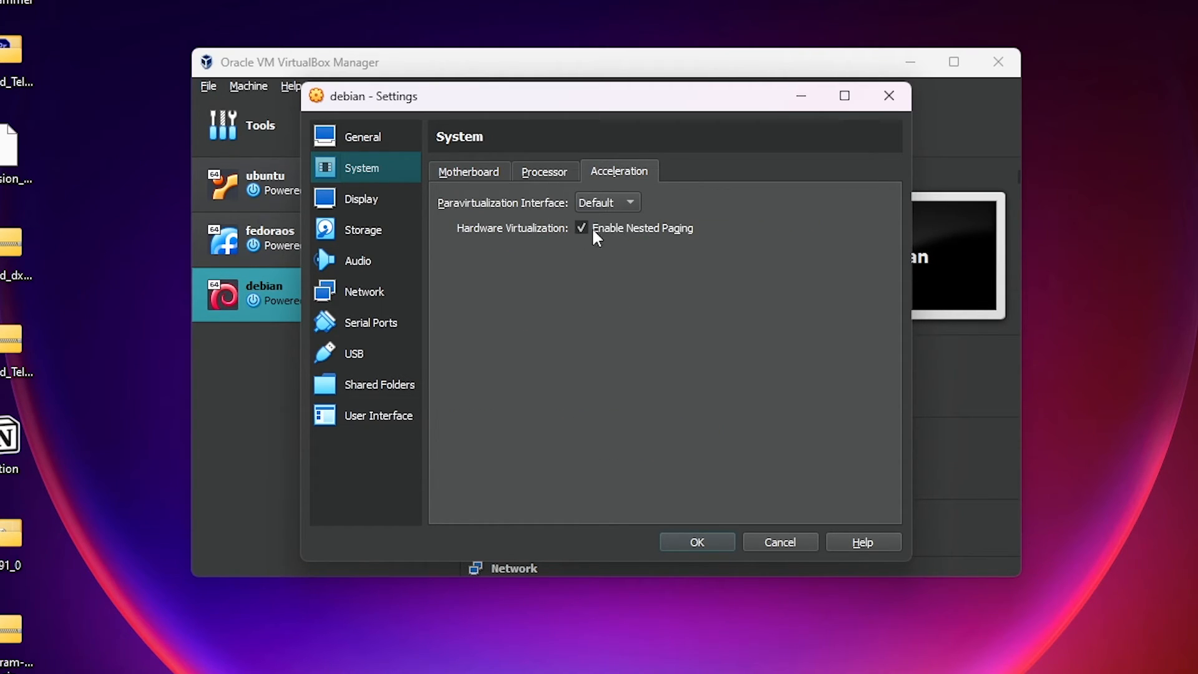
left_click(477, 173)
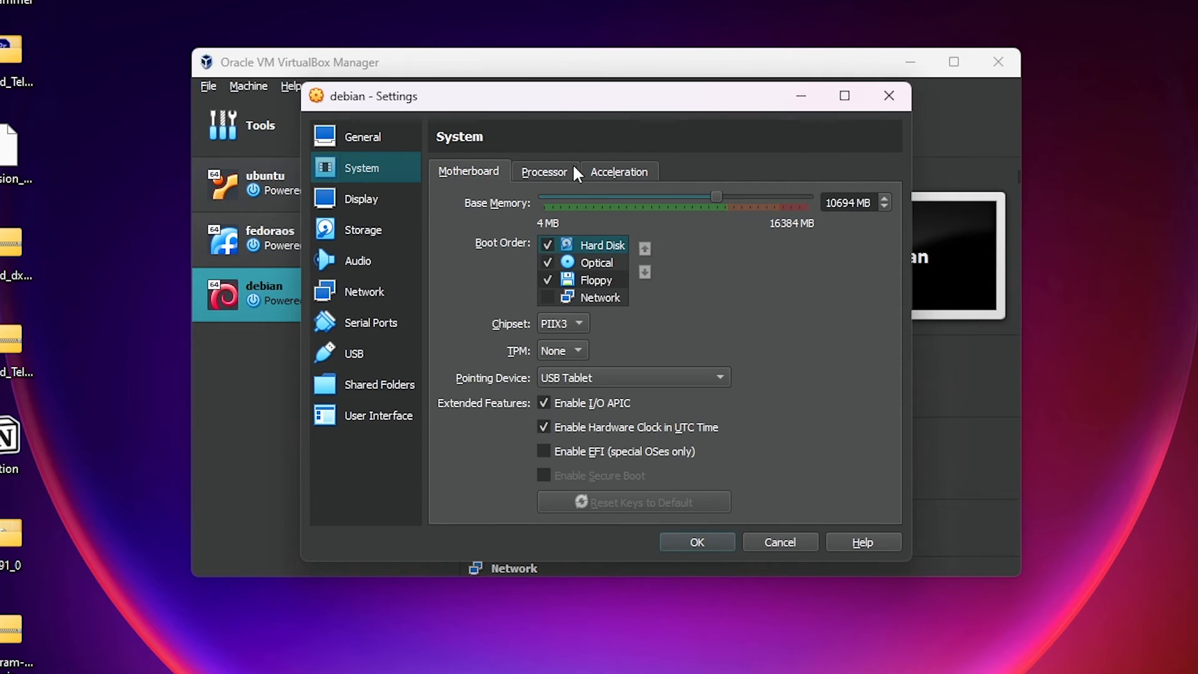
left_click(569, 326)
left_click(605, 329)
left_click(545, 453)
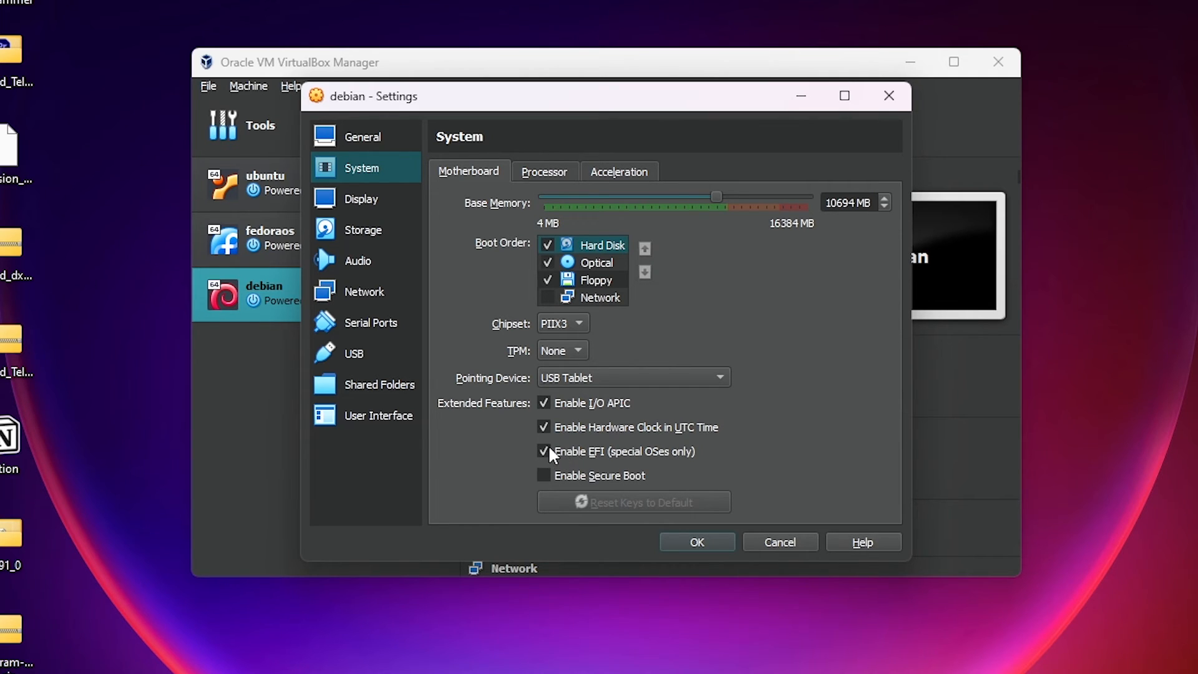
left_click(545, 453)
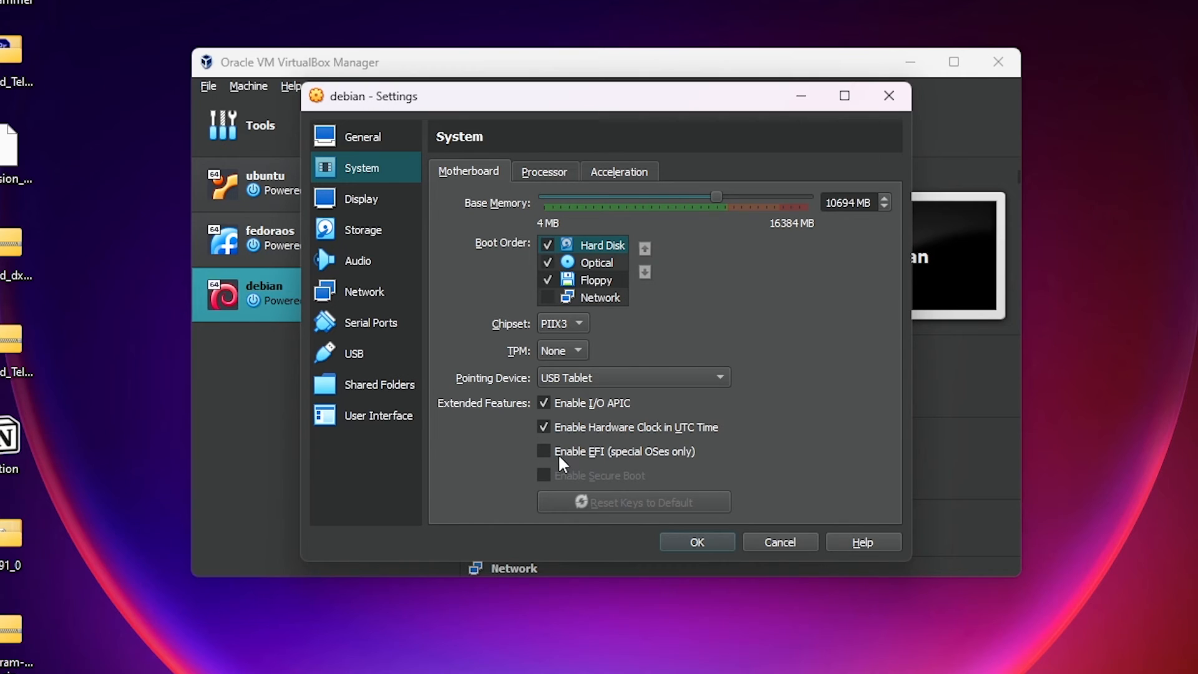
- Set Display video memory to 128 MB, check Storage, Audio, Network and USB, and save
left_click(349, 200)
left_click_drag(582, 198, 885, 206)
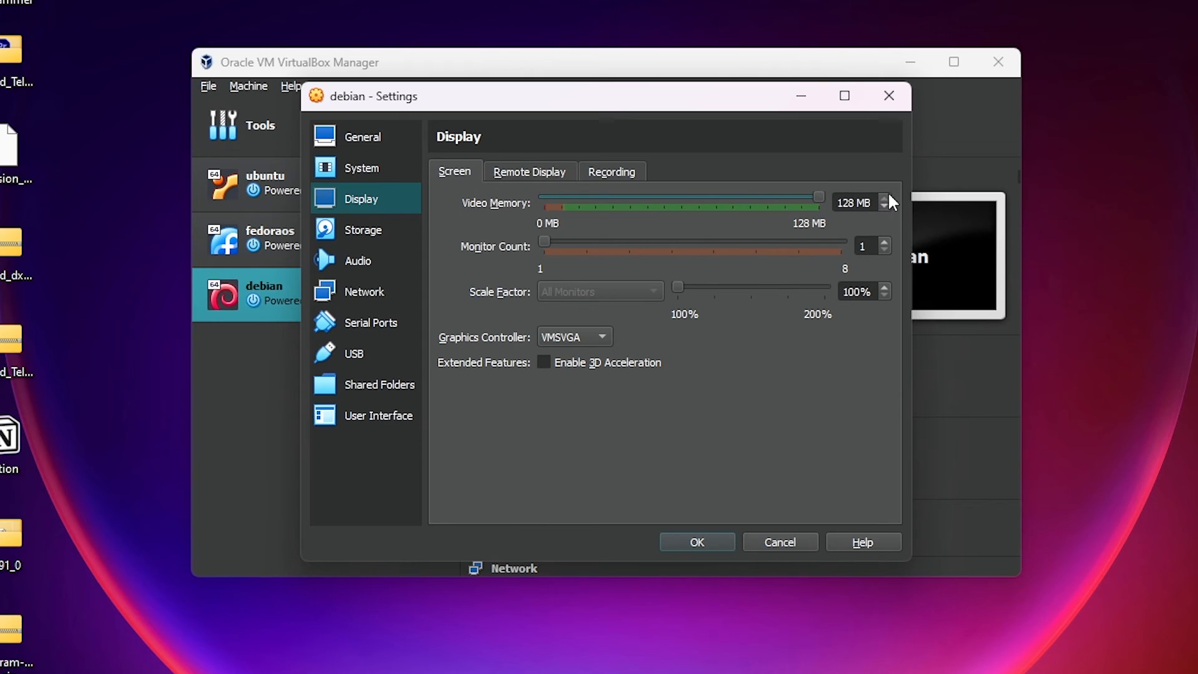
left_click(371, 231)
left_click(352, 265)
left_click(371, 292)
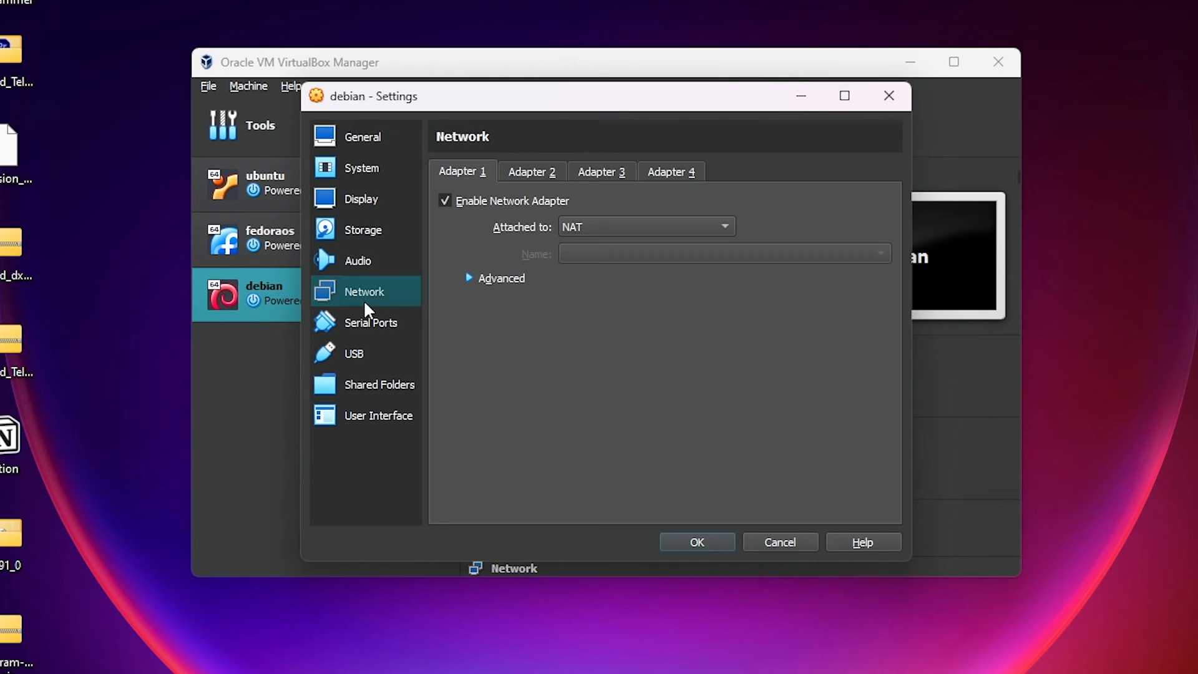
left_click(373, 351)
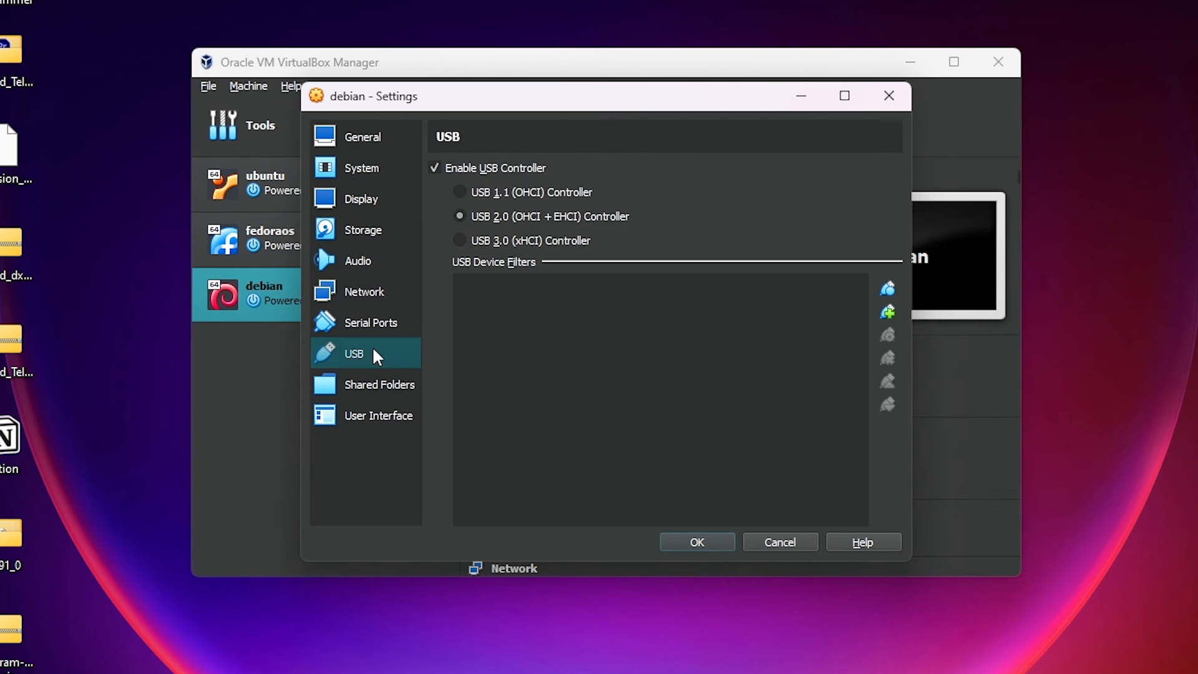
left_click(699, 542)
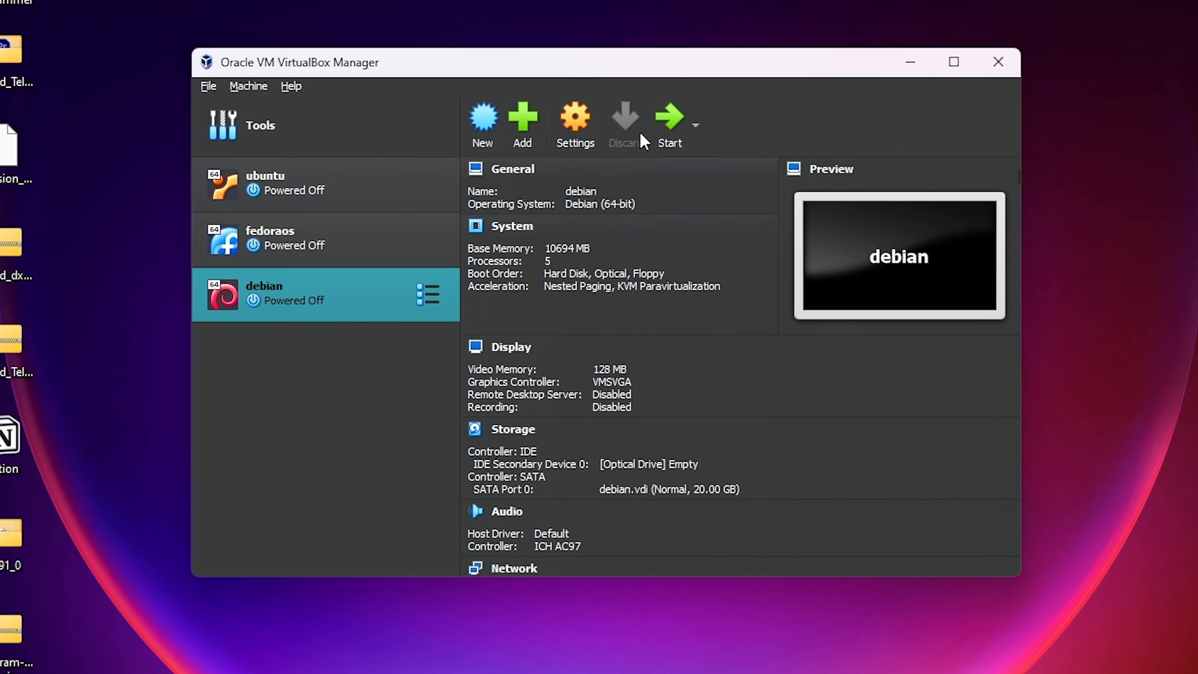
- Move the VirtualBox Manager window slightly higher on the desktop
left_click_drag(670, 73, 674, 26)
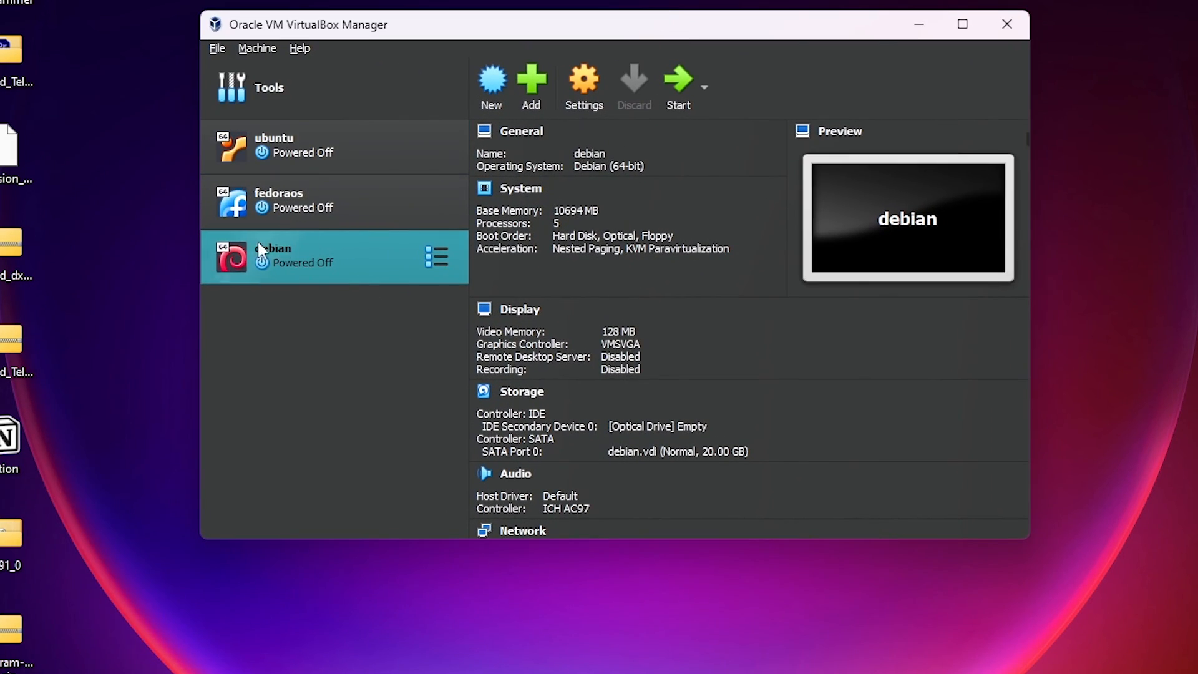